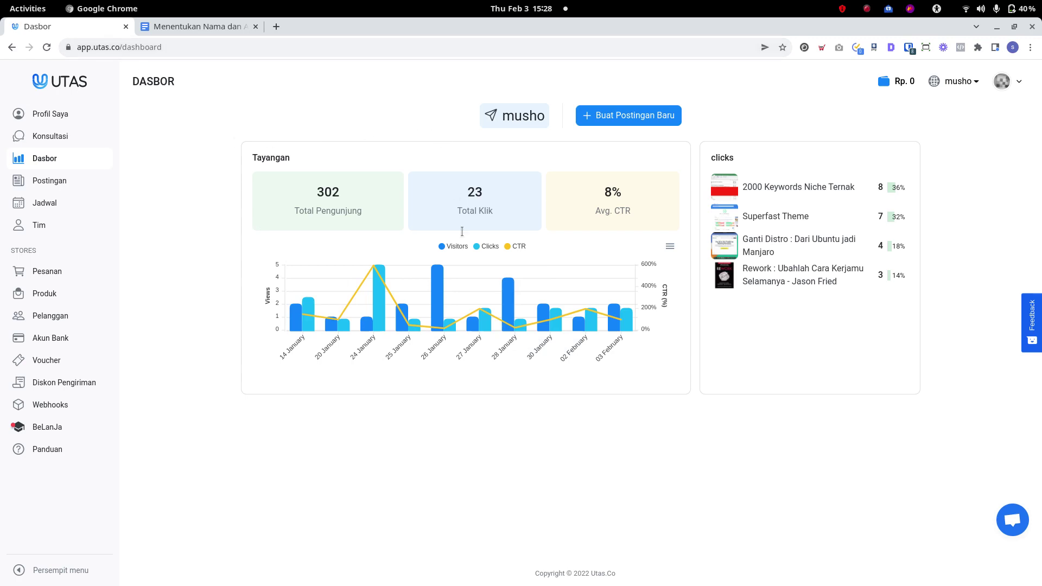
Open the discussion asking how to determine a business email name and address from the consultation list.
left_click(71, 137)
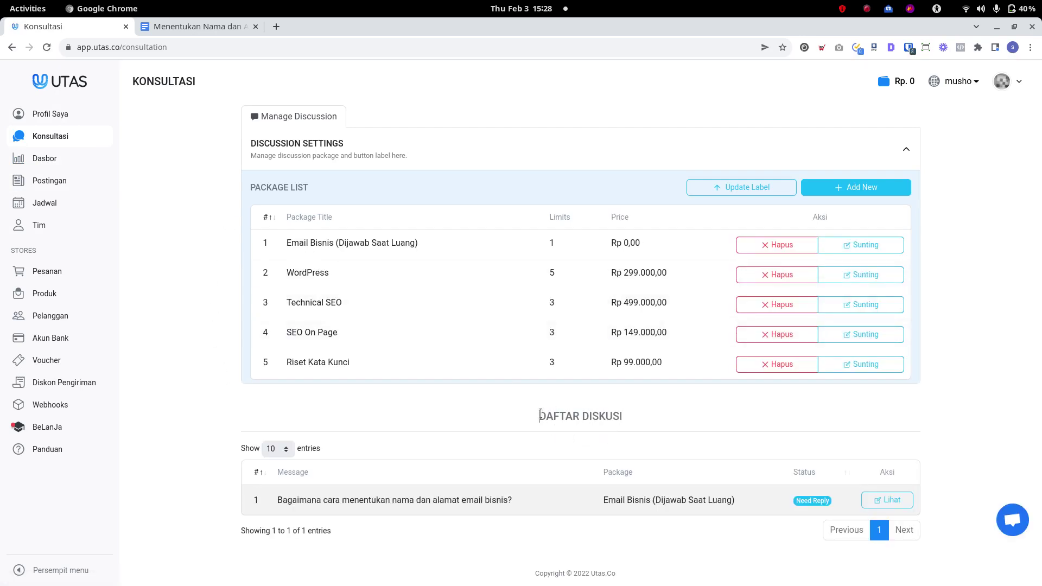
left_click_drag(540, 416, 612, 414)
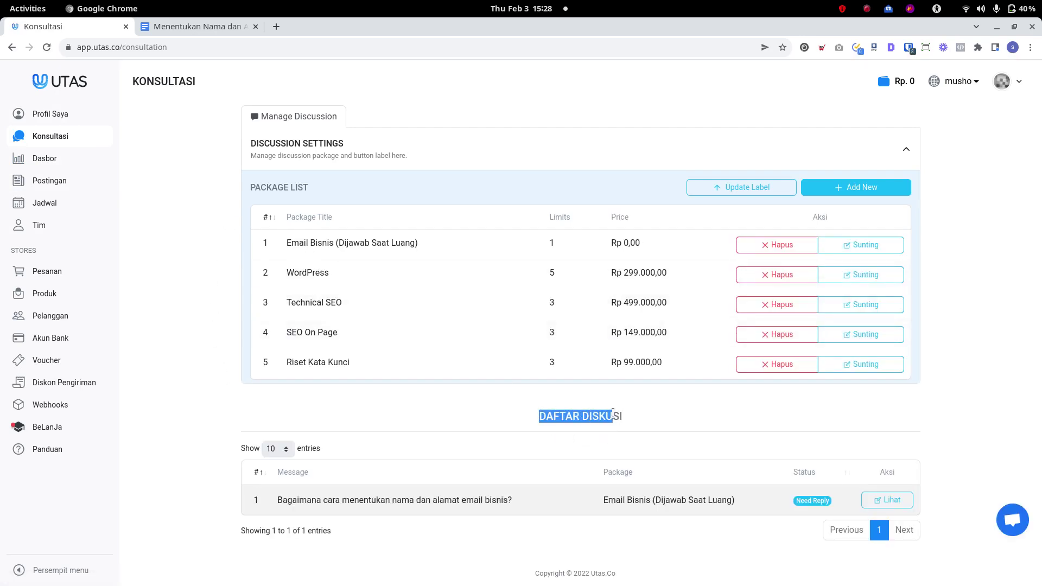
left_click(682, 415)
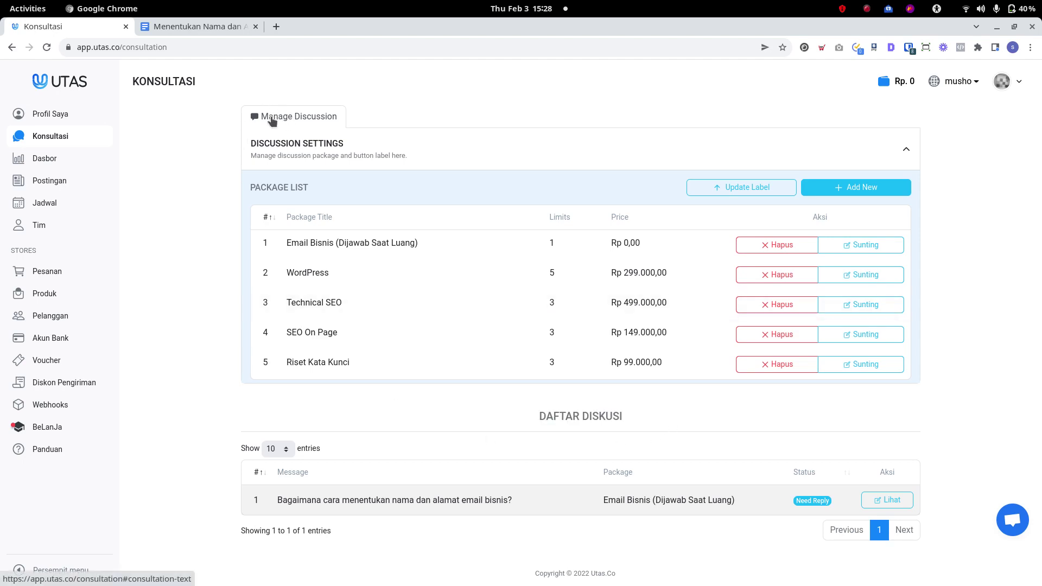
left_click_drag(532, 415, 622, 417)
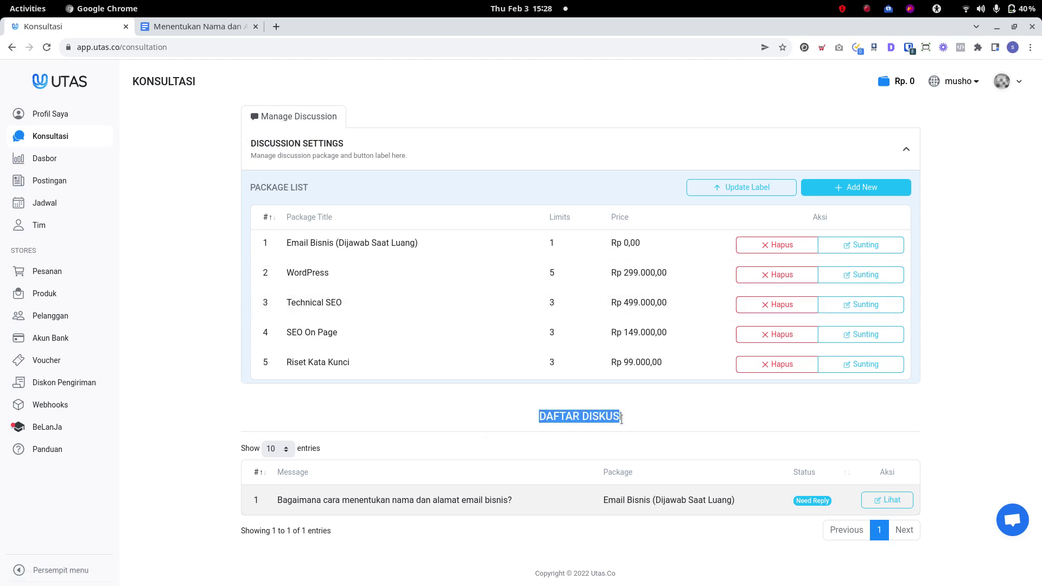
left_click(654, 420)
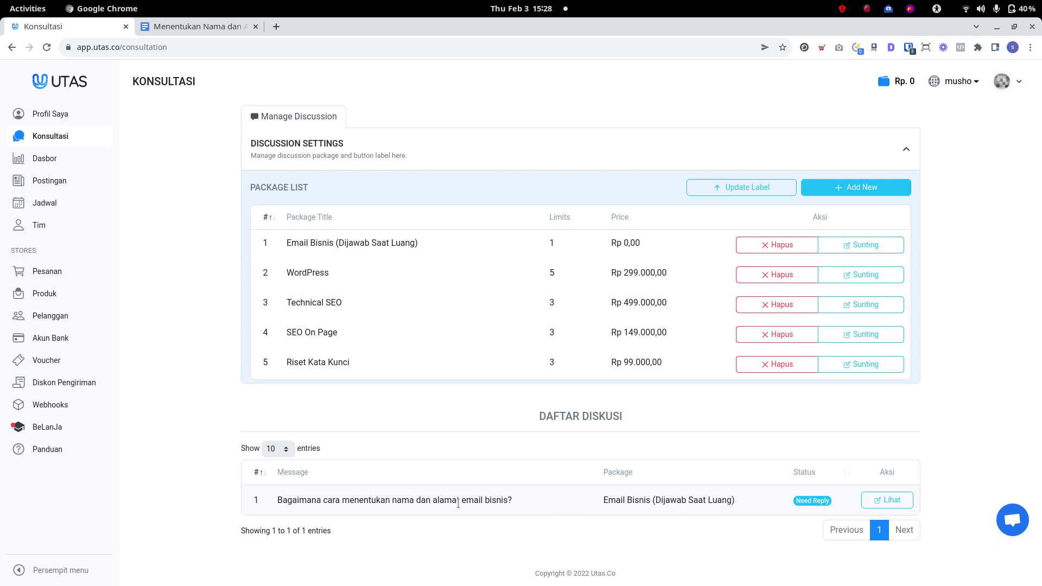
left_click_drag(271, 496, 753, 506)
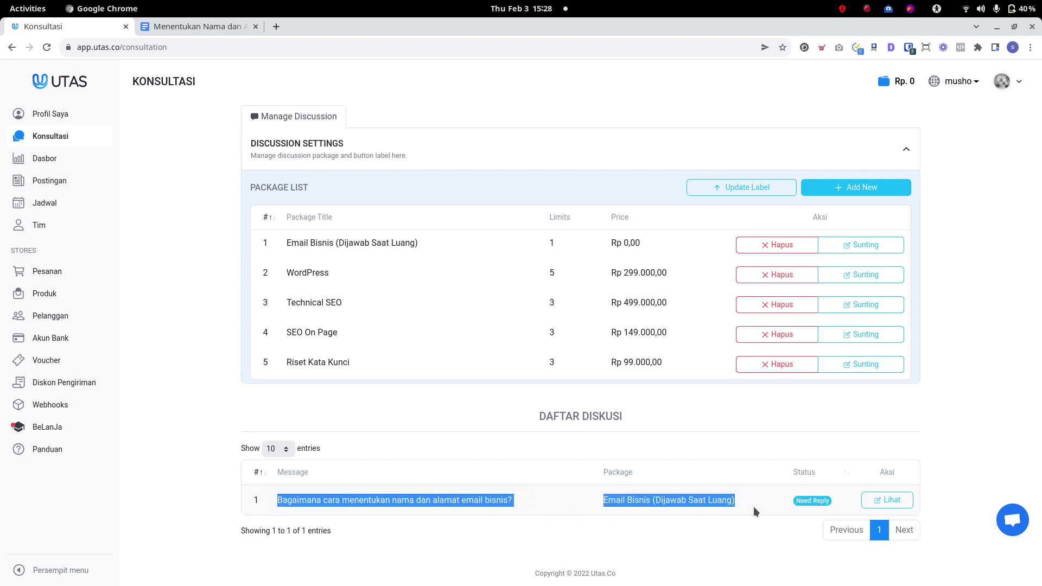
left_click(754, 501)
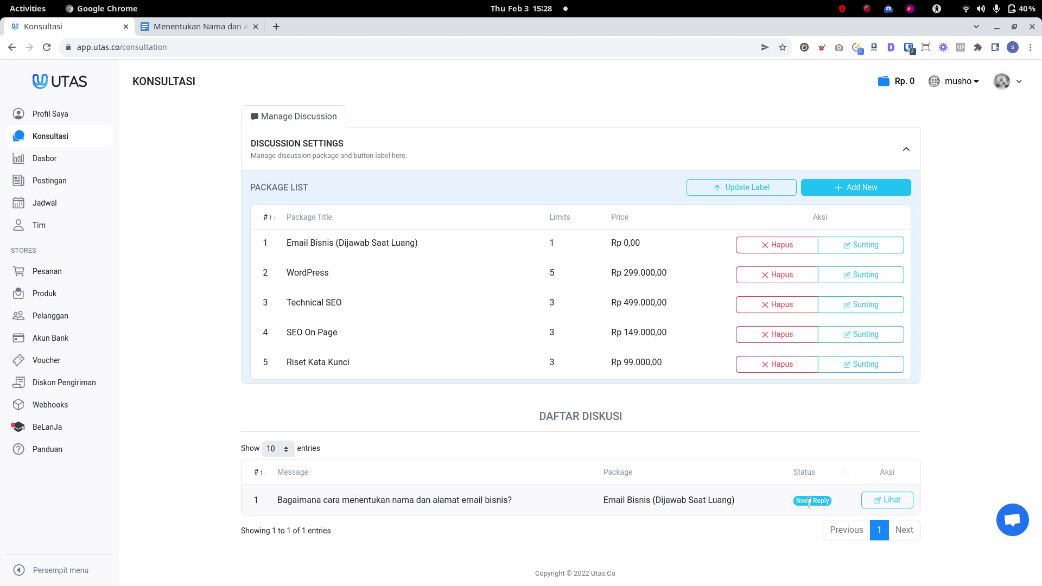
left_click(892, 498)
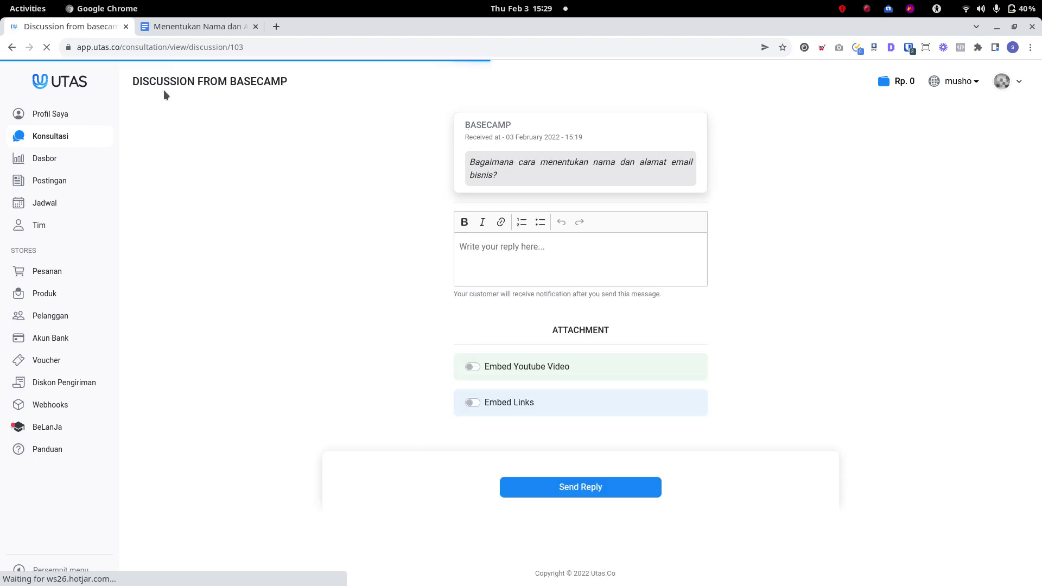
Examine who sent the discussion and read the question asked in it.
left_click_drag(132, 77, 314, 83)
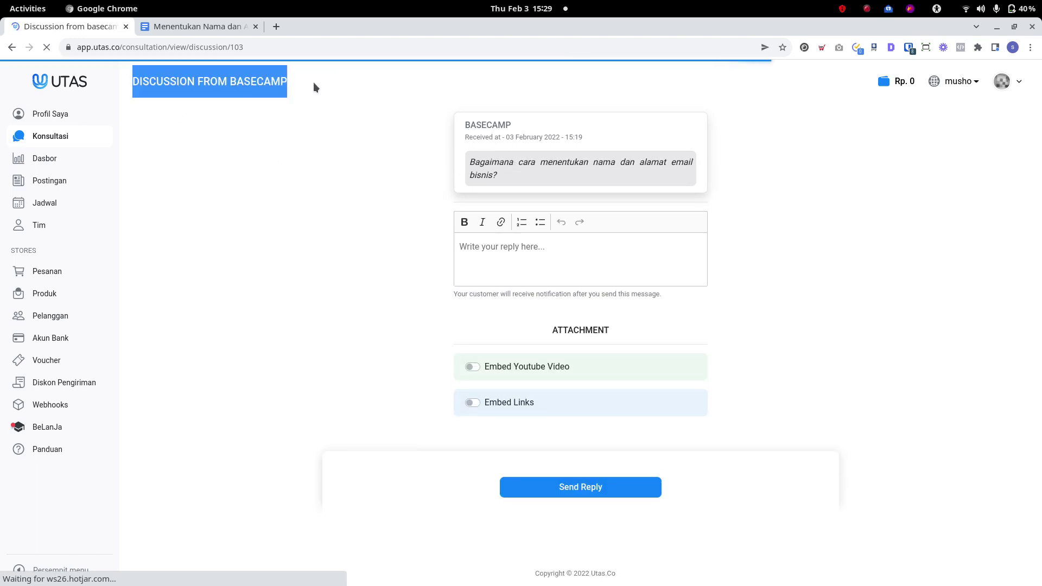
left_click(229, 82)
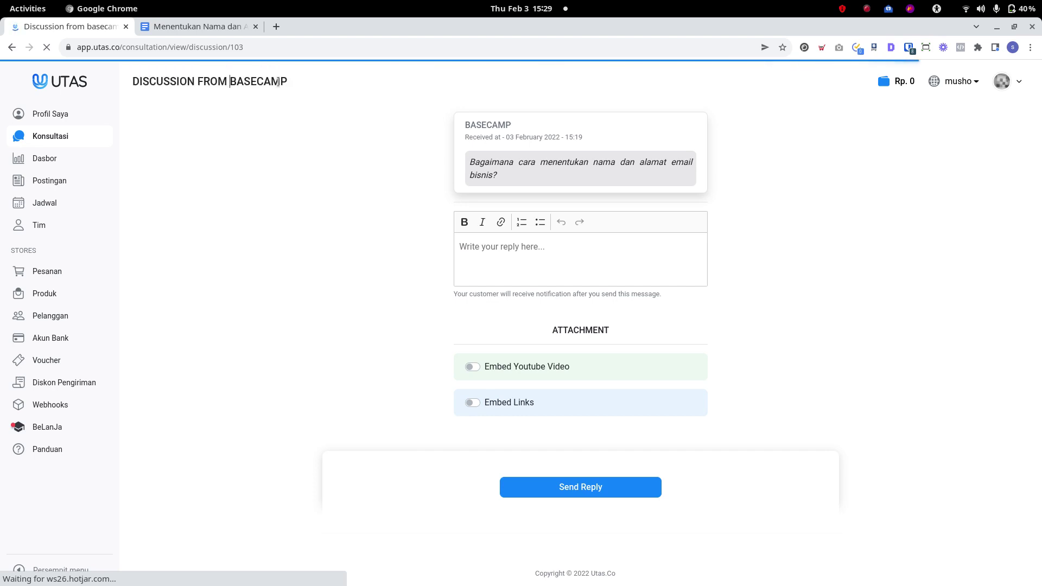
left_click_drag(229, 81, 288, 80)
left_click(356, 90)
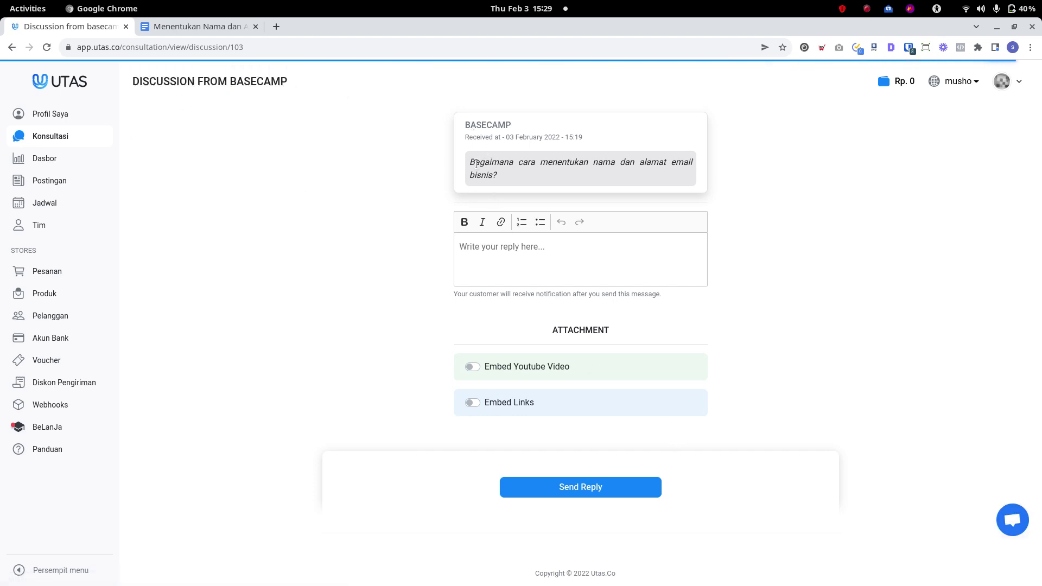
left_click_drag(470, 161, 498, 174)
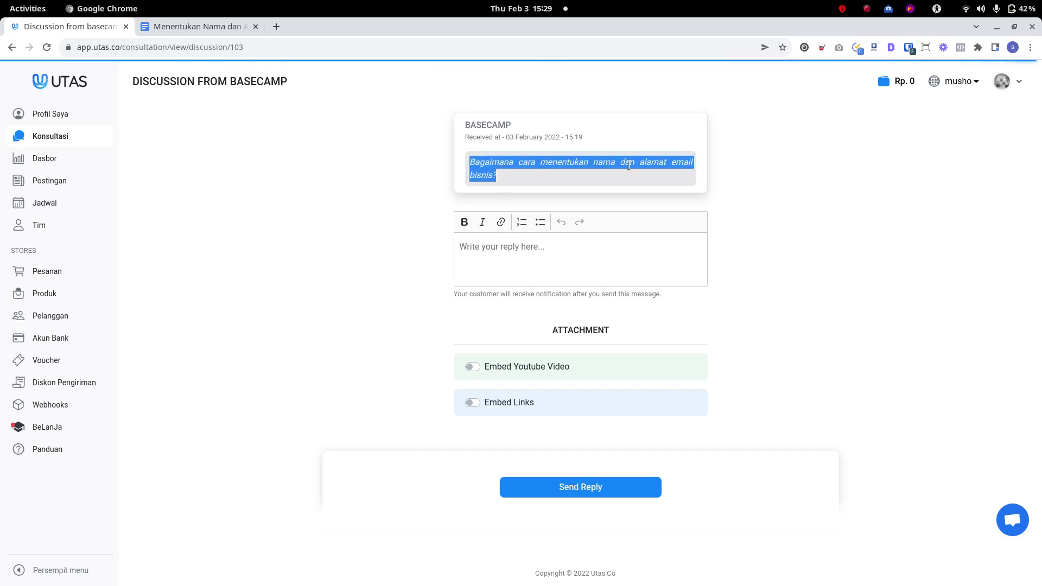
left_click(650, 170)
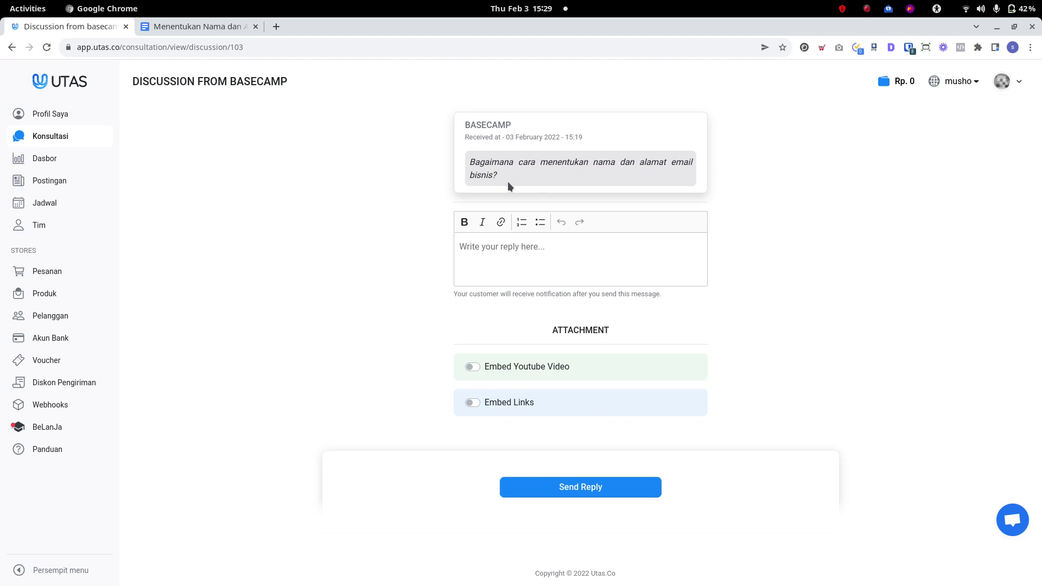
left_click_drag(470, 164, 600, 180)
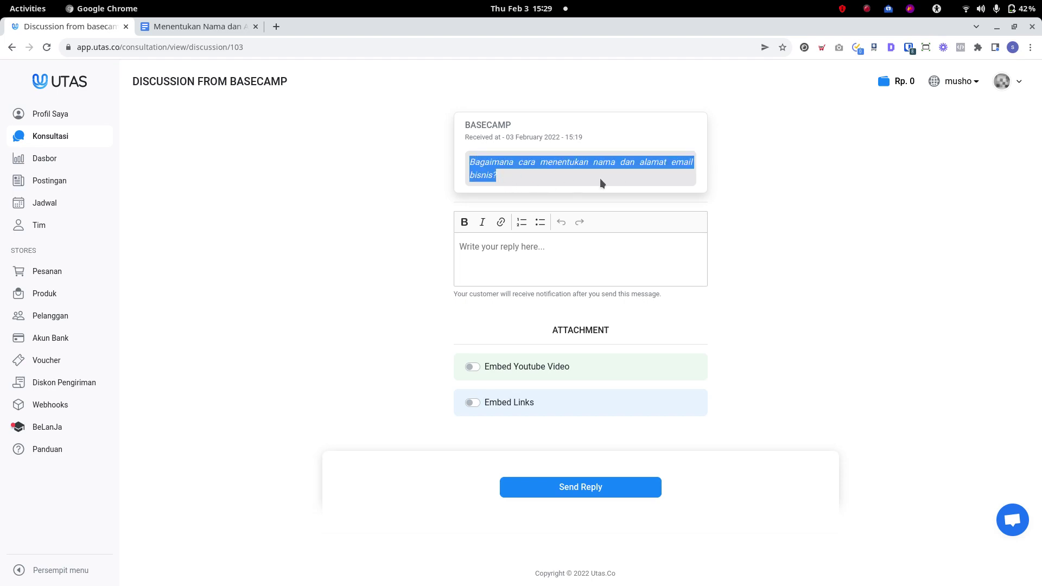
Write "untuk menentukan nama dan alamat email bisnis caranya seperti ini :" as the reply and start a new paragraph below it.
left_click(501, 257)
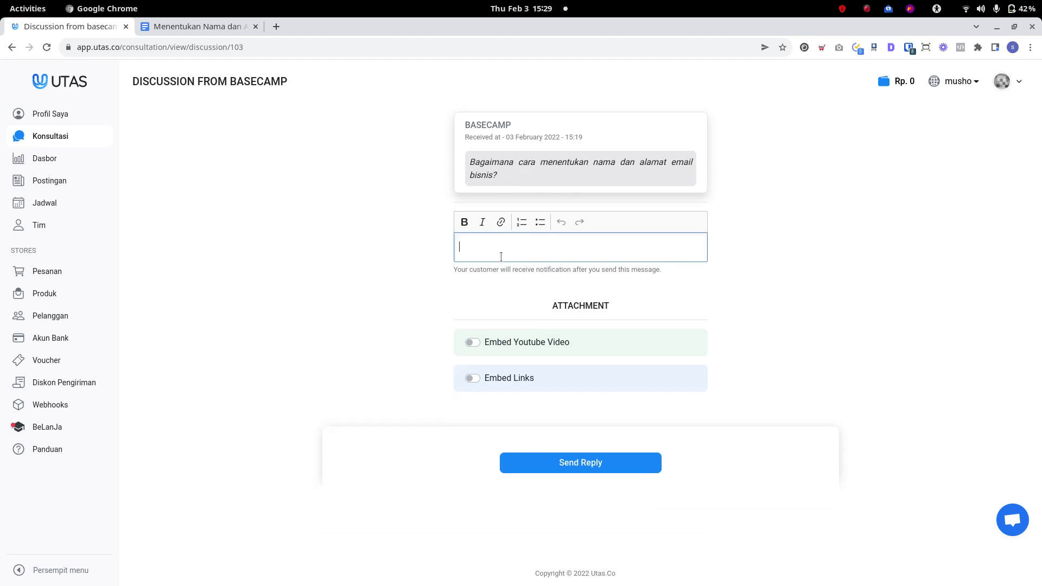
left_click(308, 255)
left_click(527, 249)
left_click(391, 285)
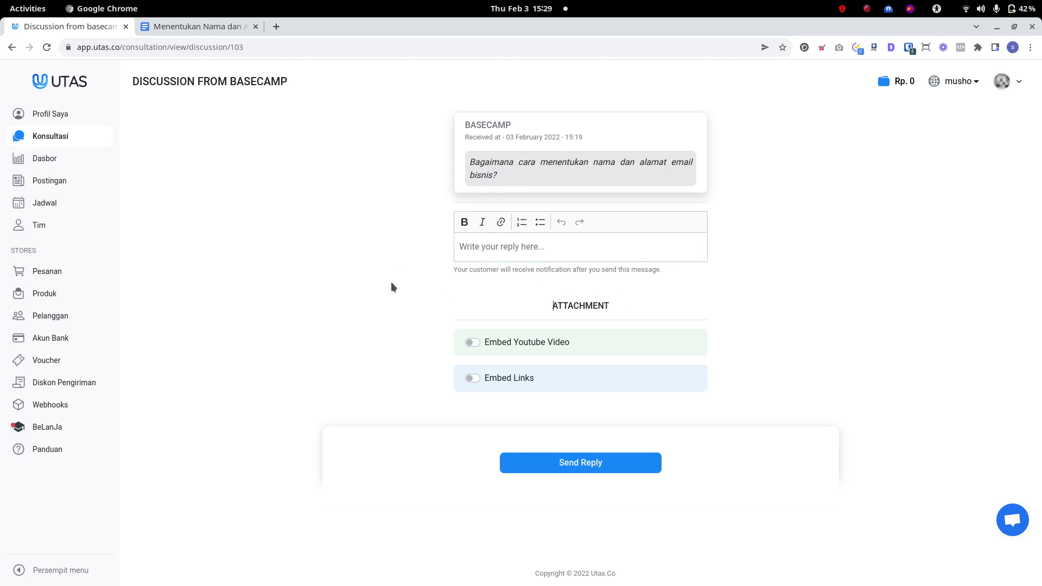
left_click(505, 248)
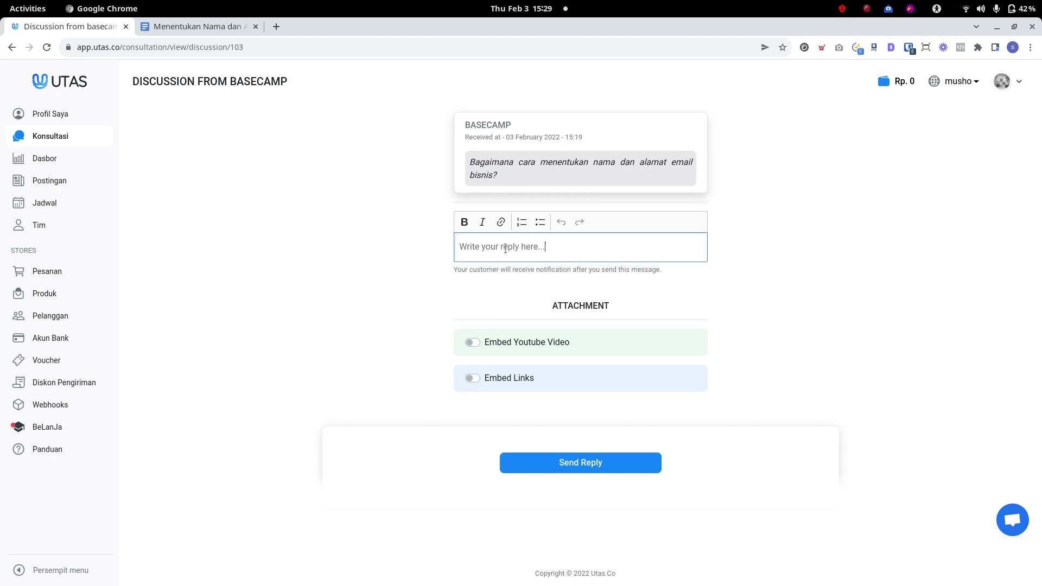
type("untukj ")
type("menen")
type("tukan nama dan ")
type("ala")
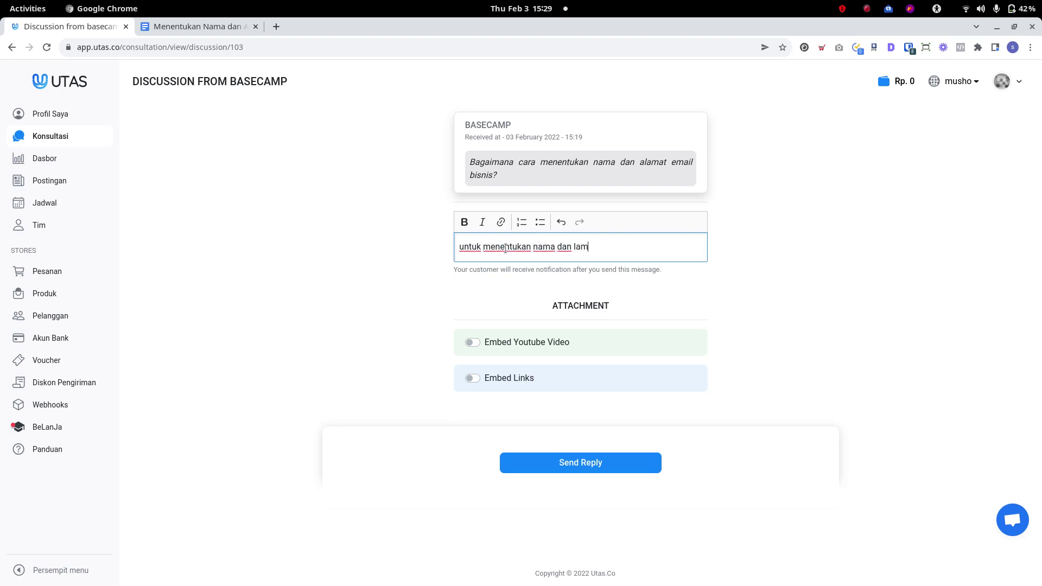
key("BackSpace")
key("BackSpace")
key("BackSpace")
type("alamay")
key("BackSpace")
type("t email bisnis caran")
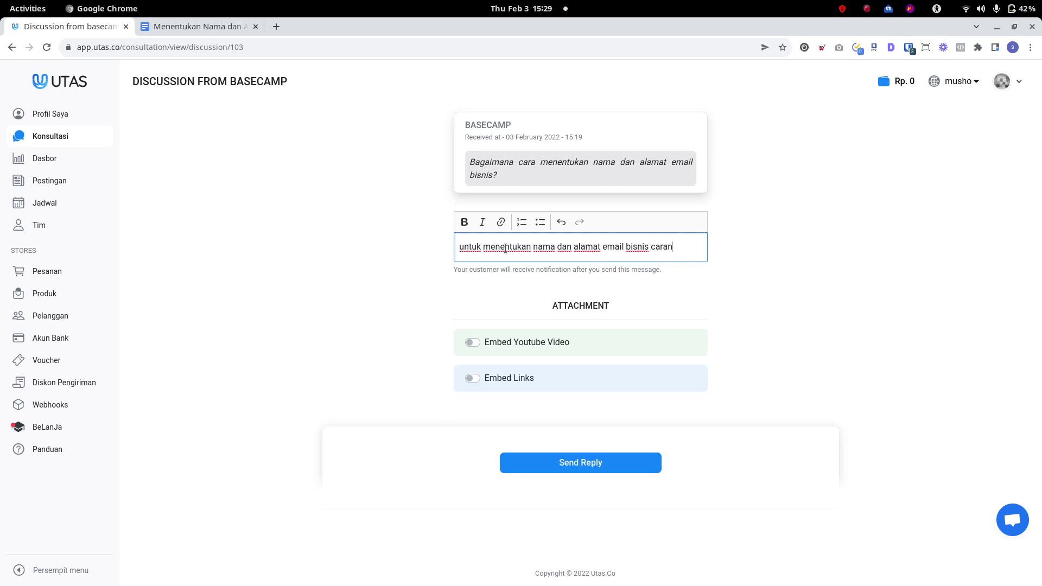
type("ya seperti")
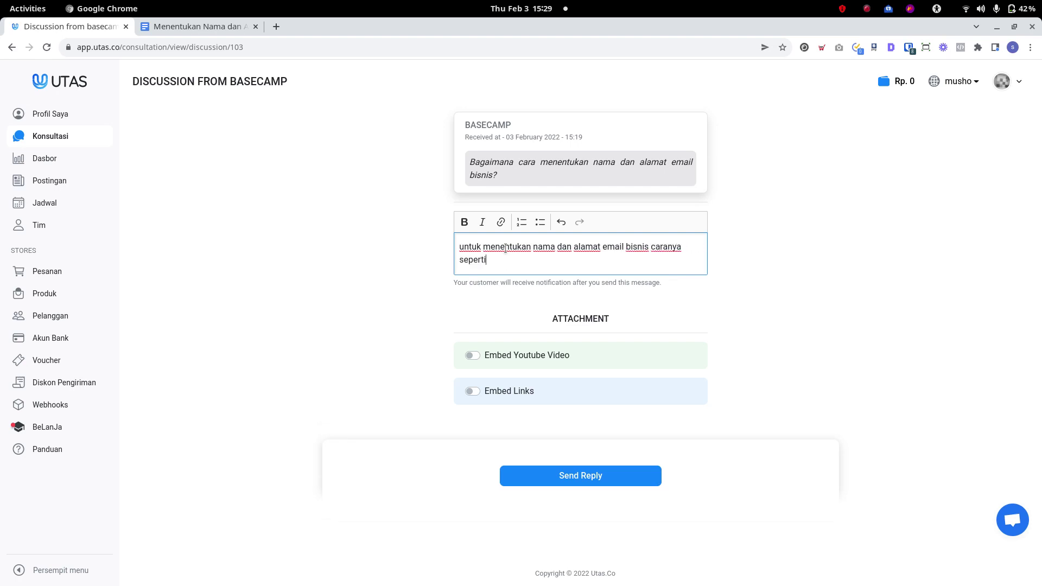
type(" ini")
key("BackSpace")
type(":")
key("Return")
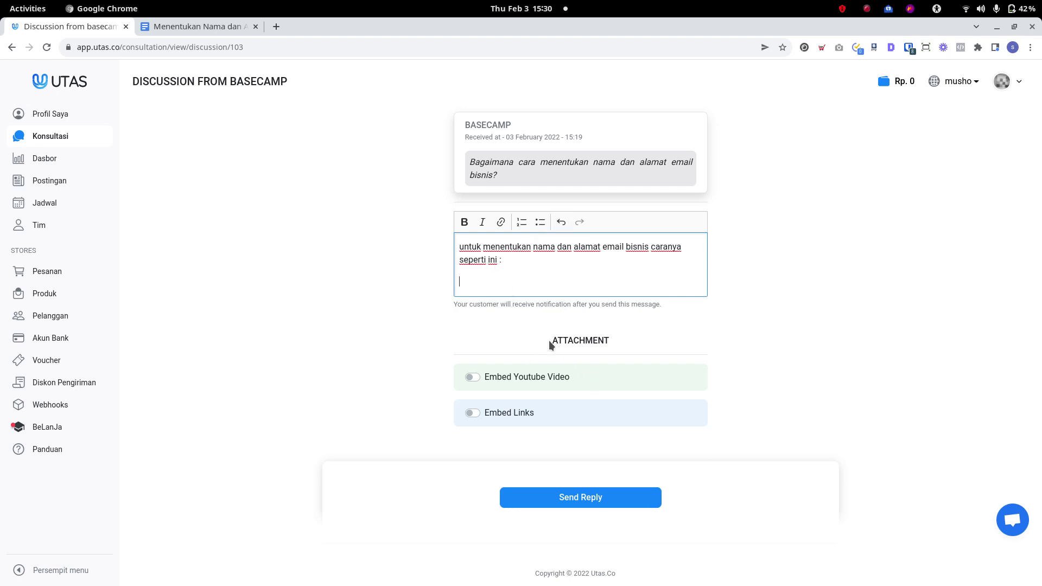
Try out the YouTube video embed option and its video ID field.
left_click_drag(549, 340, 603, 342)
left_click(619, 341)
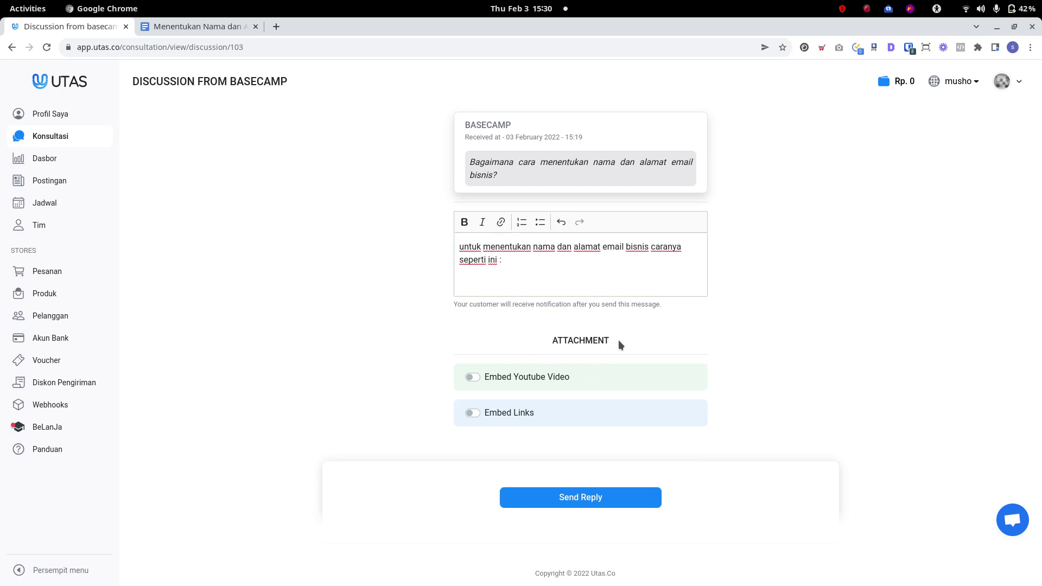
left_click(509, 270)
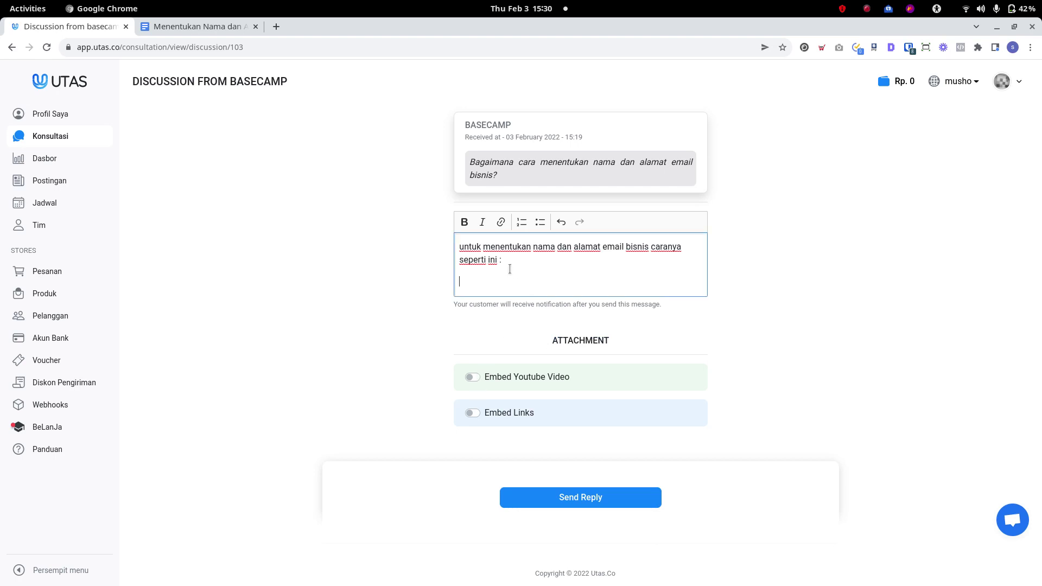
left_click(471, 377)
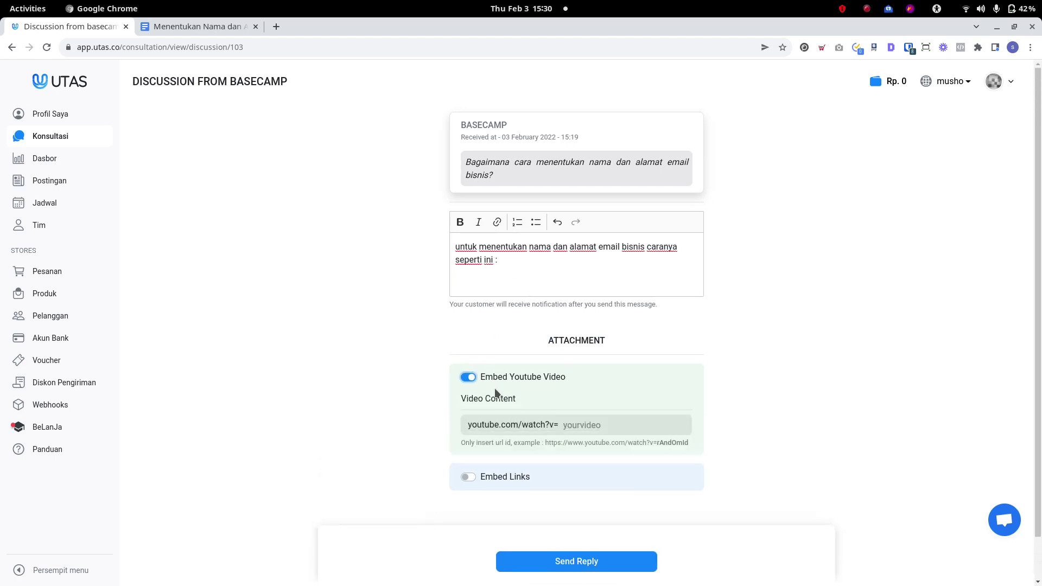
left_click(583, 424)
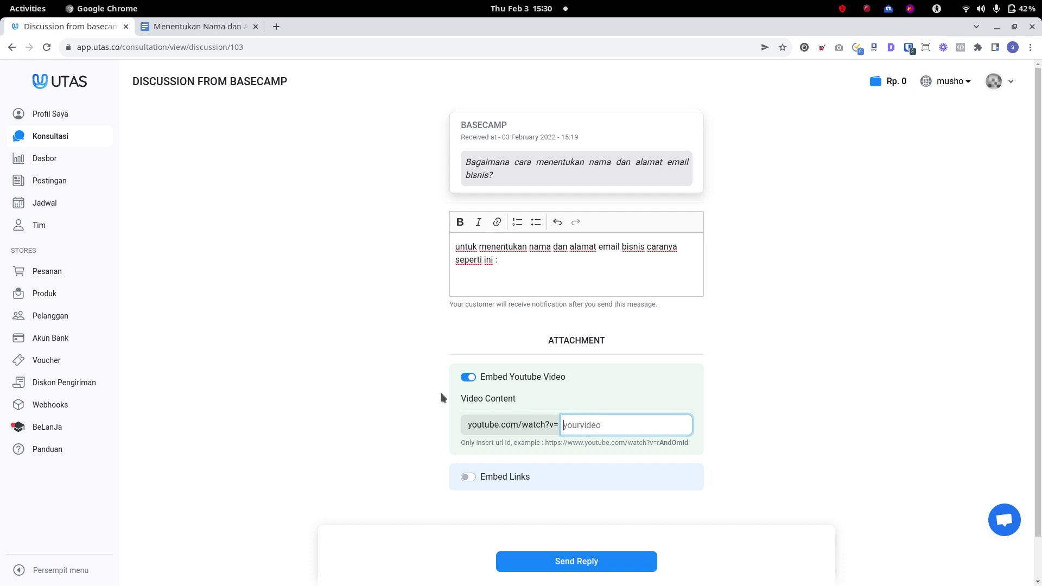
left_click(471, 378)
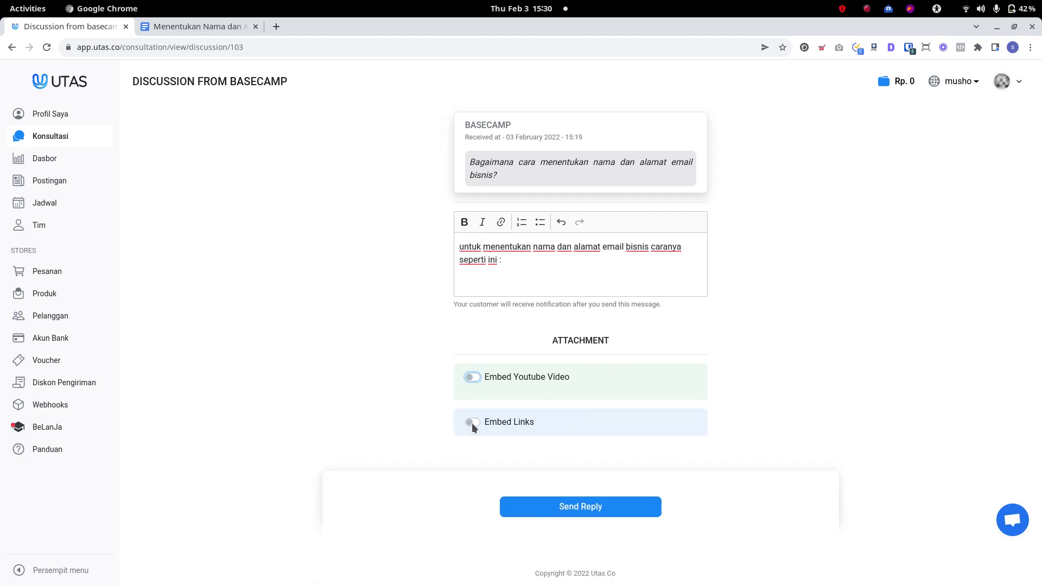
Enable link embedding for the reply and look over the Google Docs, Notion, Dropbox and Telegraph link fields.
left_click(520, 412)
left_click(536, 270)
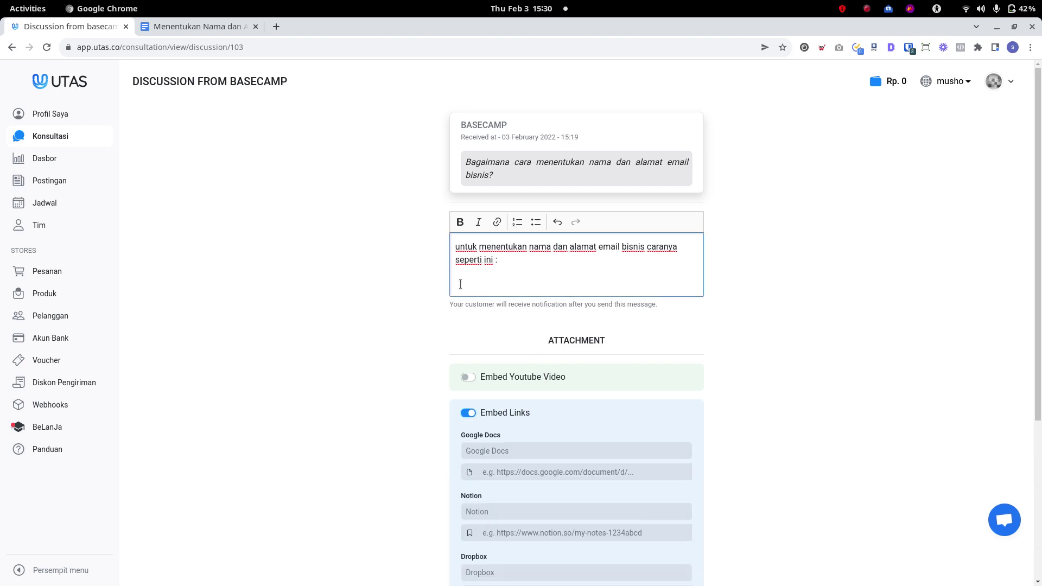
scroll(477, 281, "down", 3)
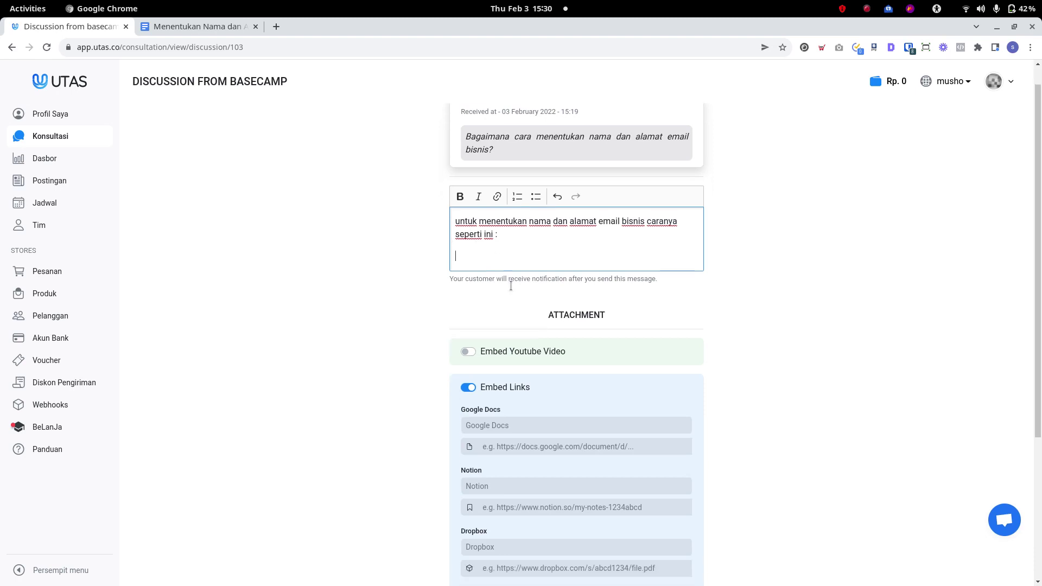
scroll(488, 314, "up", 3)
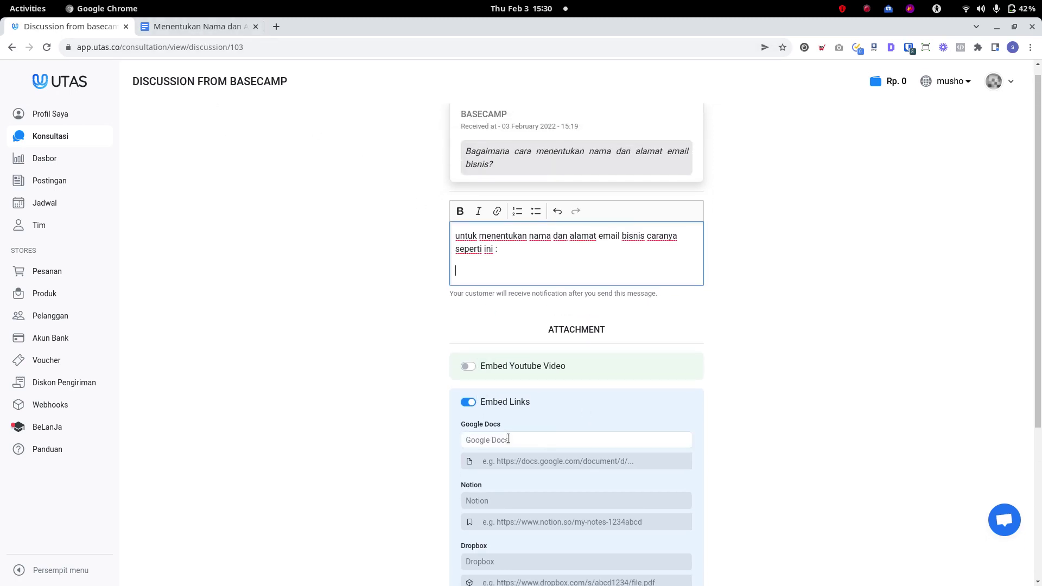
scroll(506, 344, "down", 5)
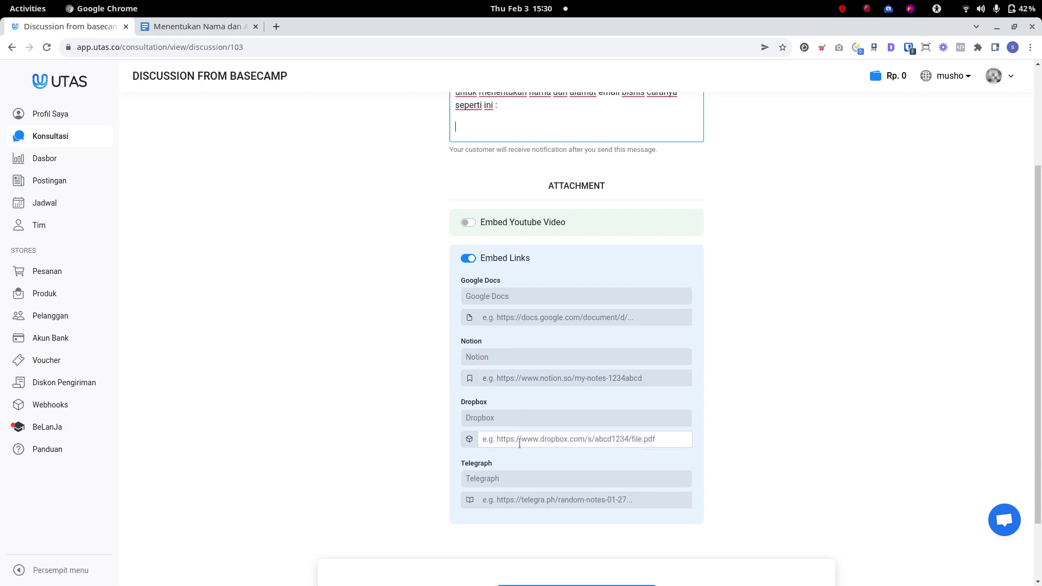
scroll(570, 460, "up", 5)
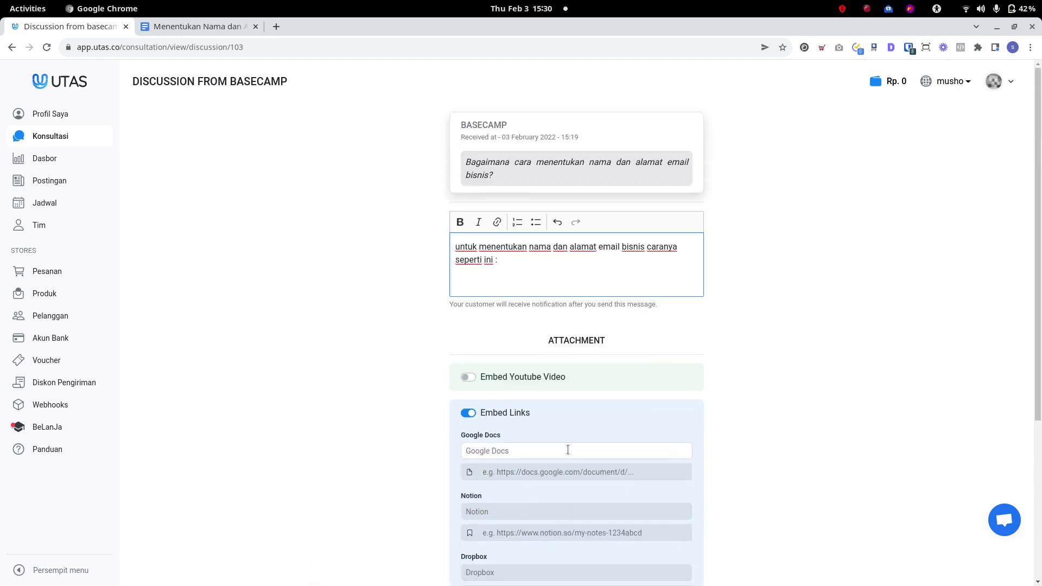
Switch to the Google Docs document on choosing company email names and addresses, and look through its full content.
left_click(216, 30)
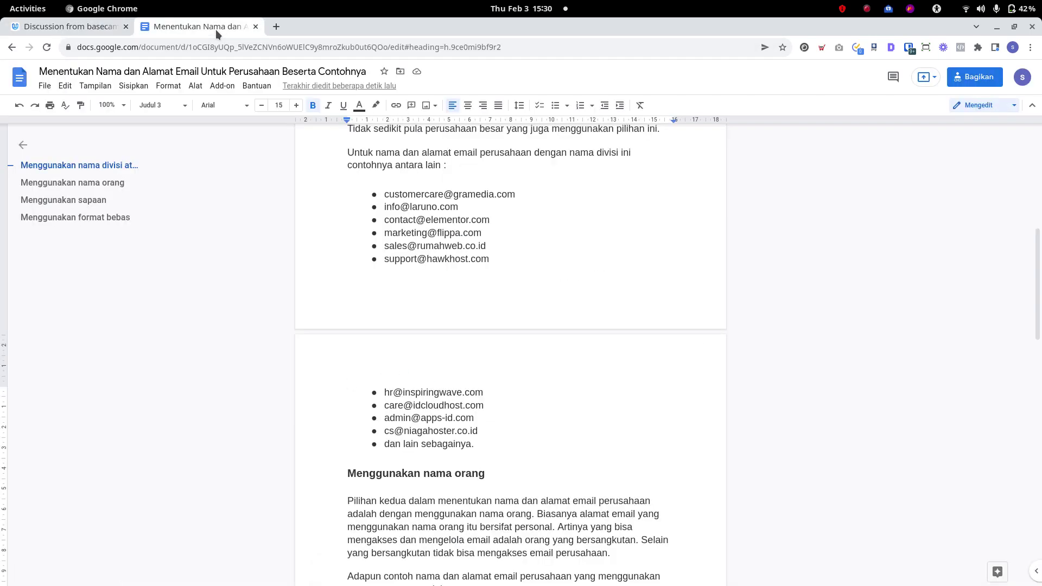
scroll(513, 339, "up", 8)
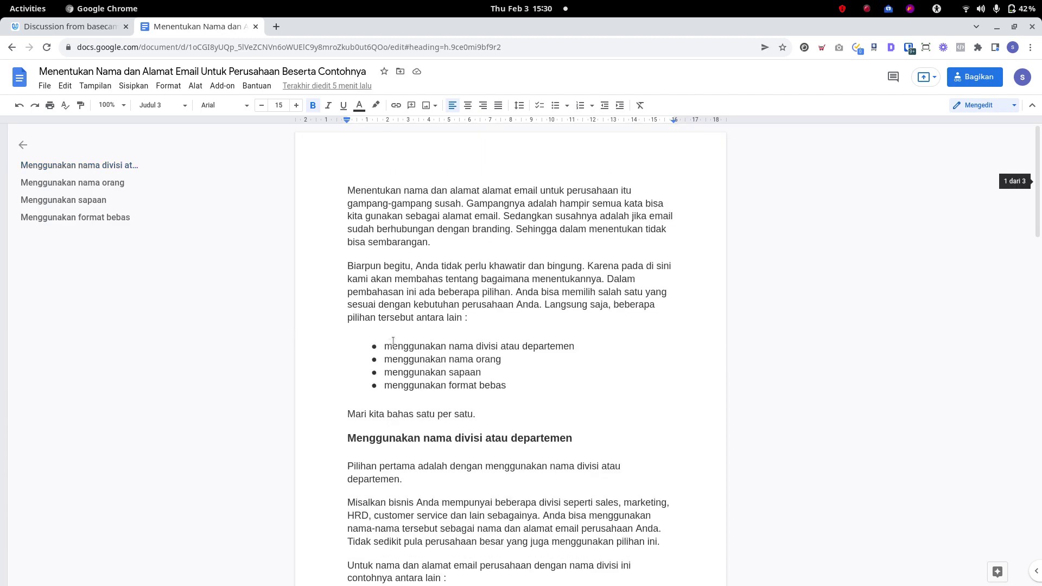
scroll(397, 246, "down", 20)
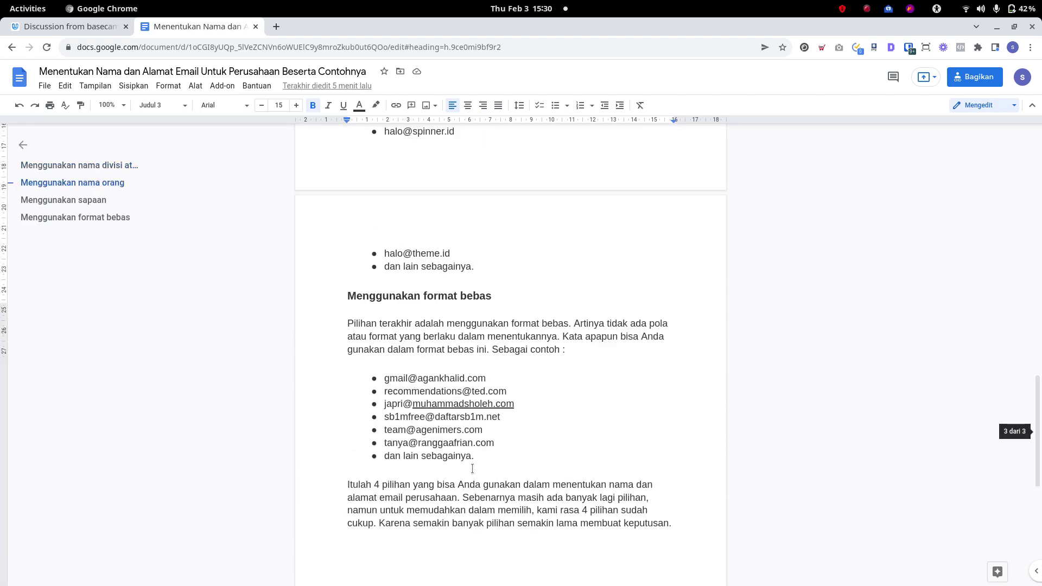
scroll(471, 461, "up", 20)
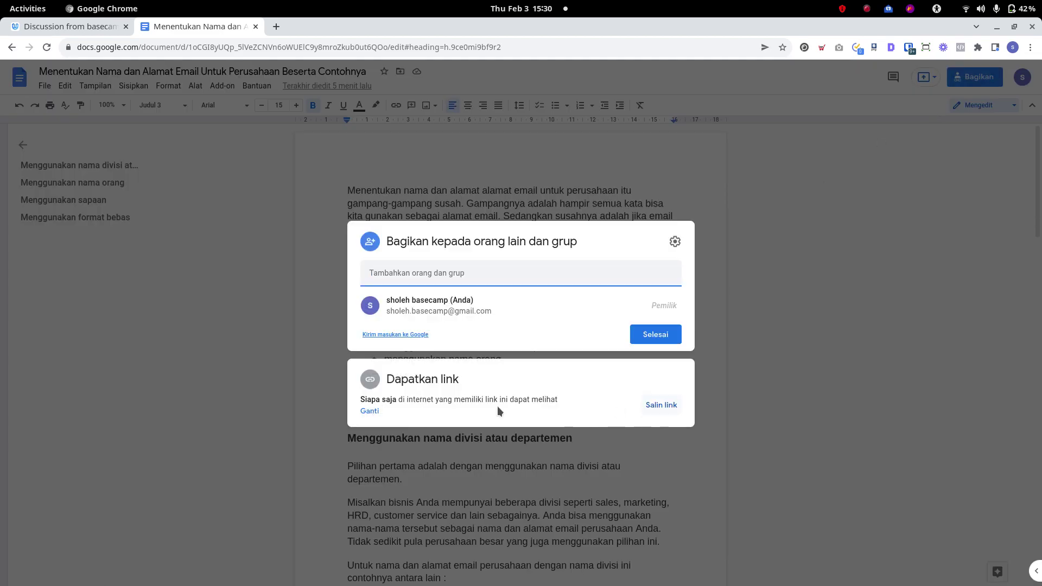
Check that the document is shared with anyone who has the link as view-only, and copy its sharing link.
left_click(404, 380)
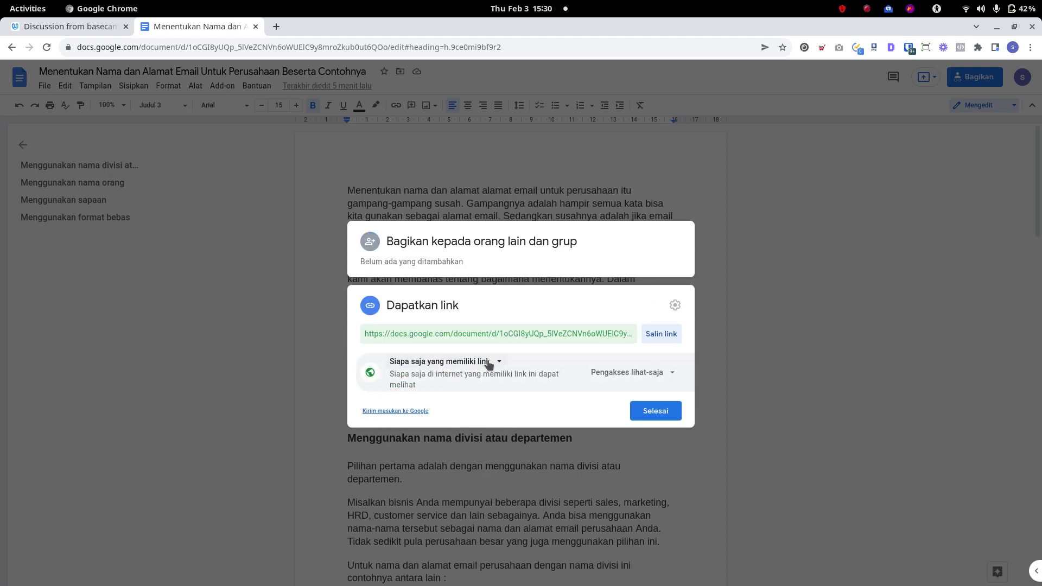
left_click(477, 362)
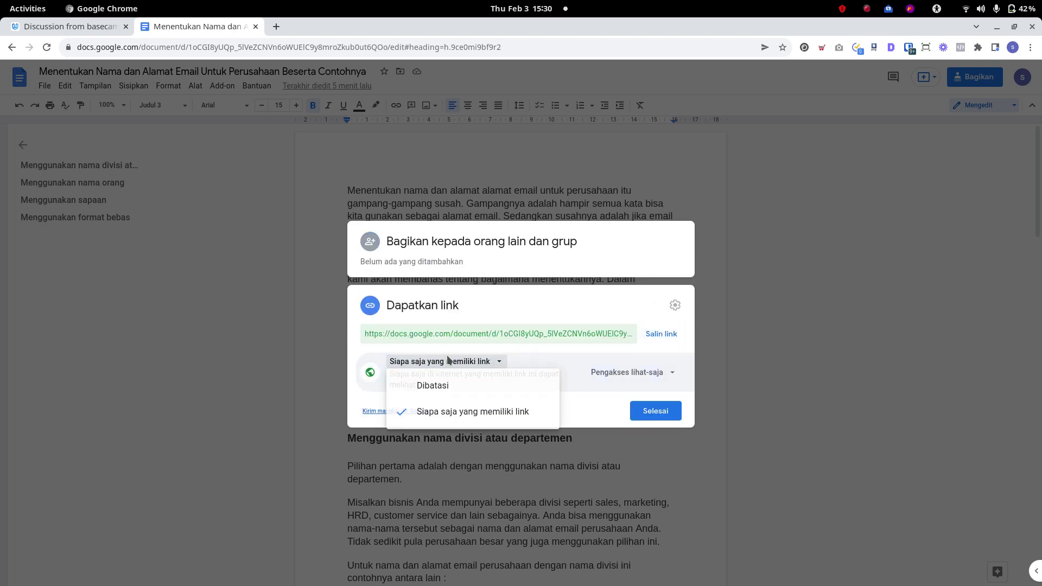
left_click(479, 362)
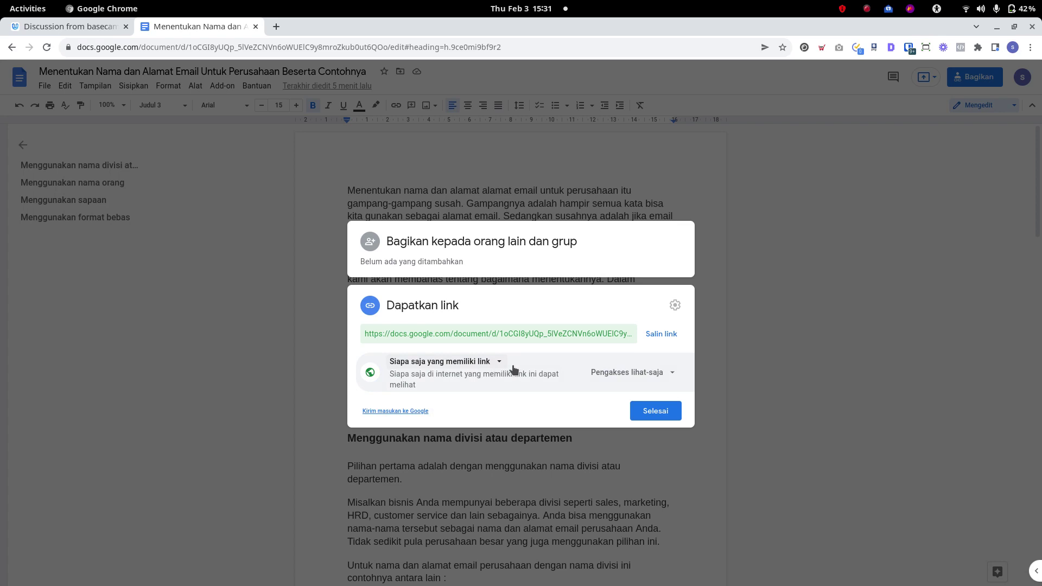
left_click(662, 375)
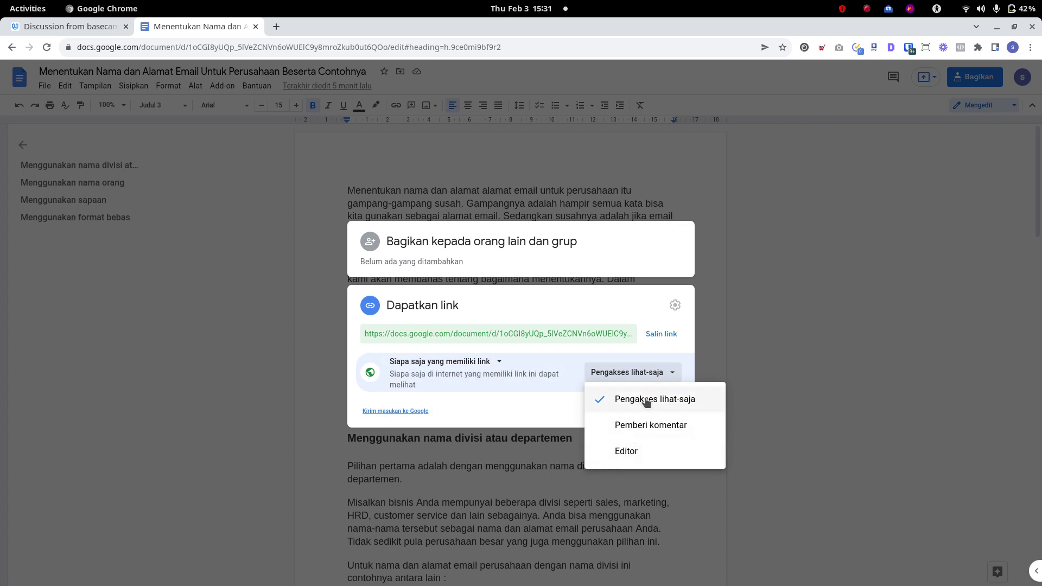
left_click(649, 374)
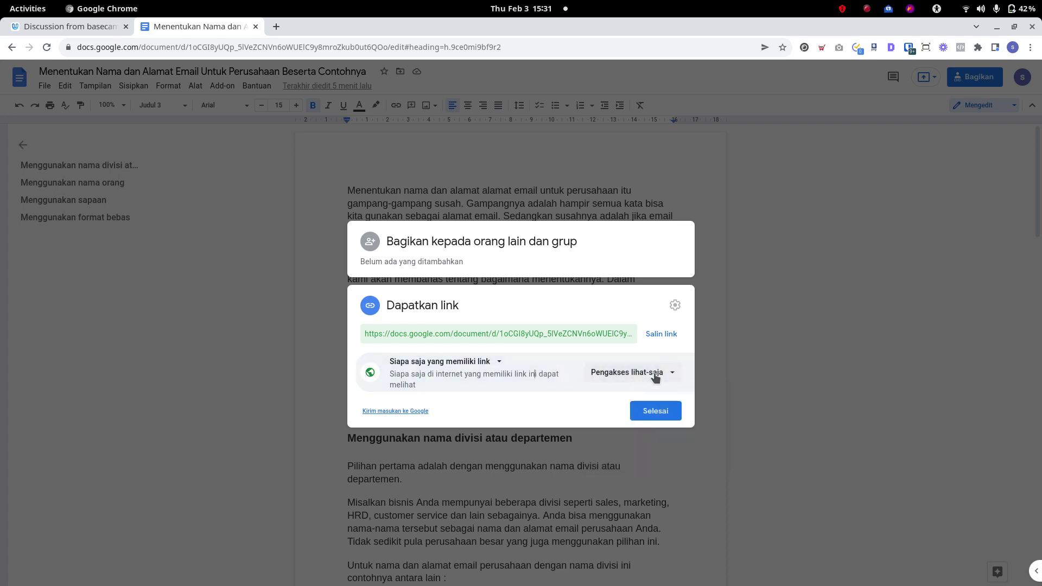
left_click(663, 335)
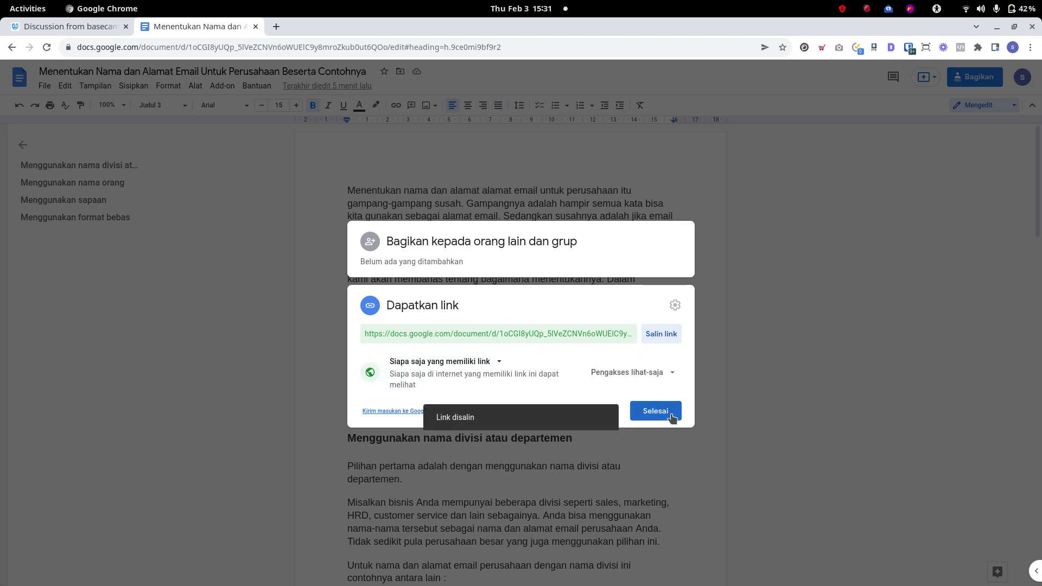
left_click(656, 422)
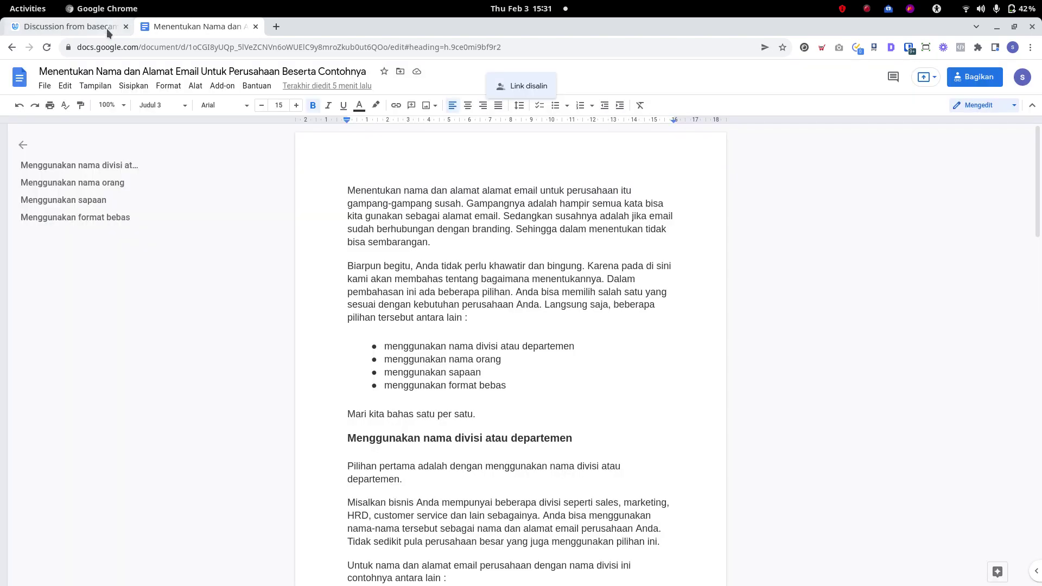
Return to the Utas discussion and paste the copied document link as the reply's Google Docs URL.
left_click(106, 27)
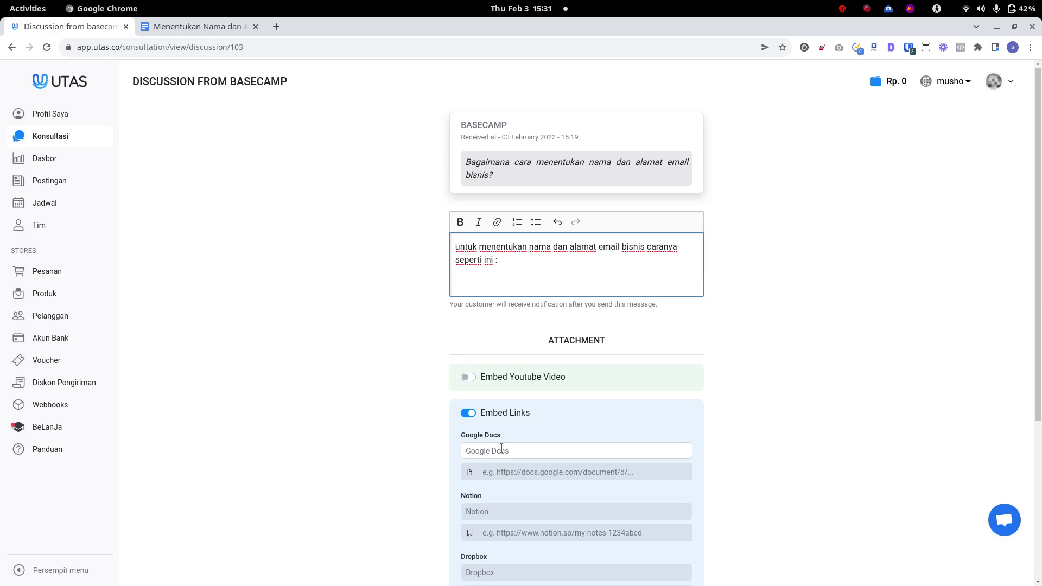
left_click(533, 471)
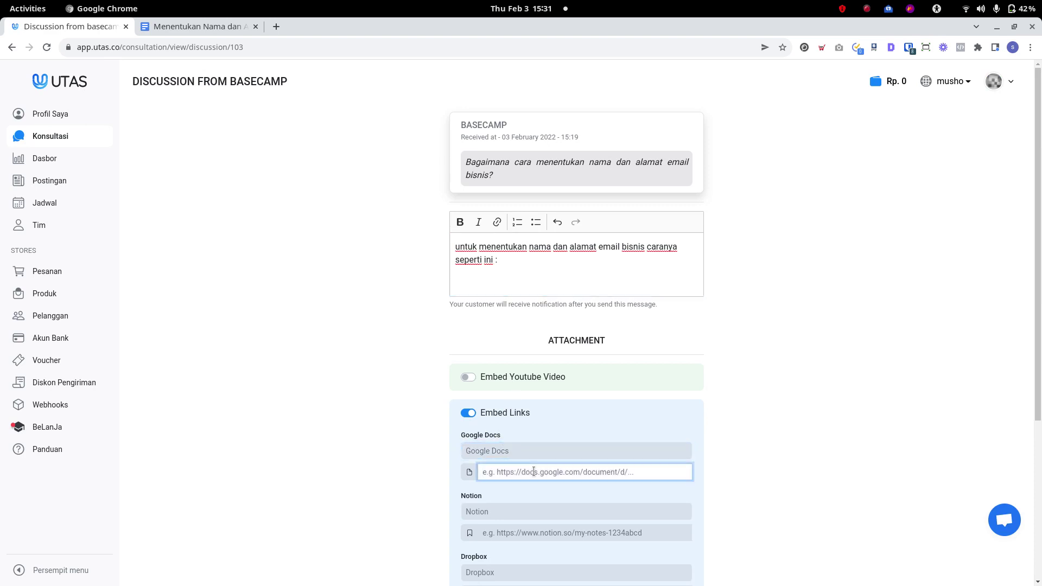
key("ctrl+v")
left_click(632, 493)
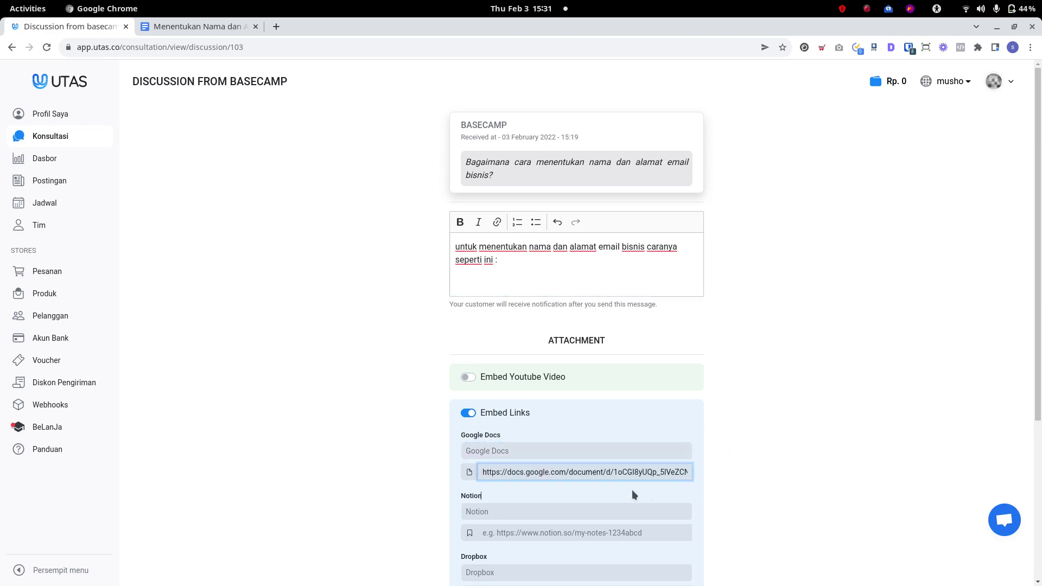
Label the Google Docs link "Baca Di Google Docs".
left_click(513, 451)
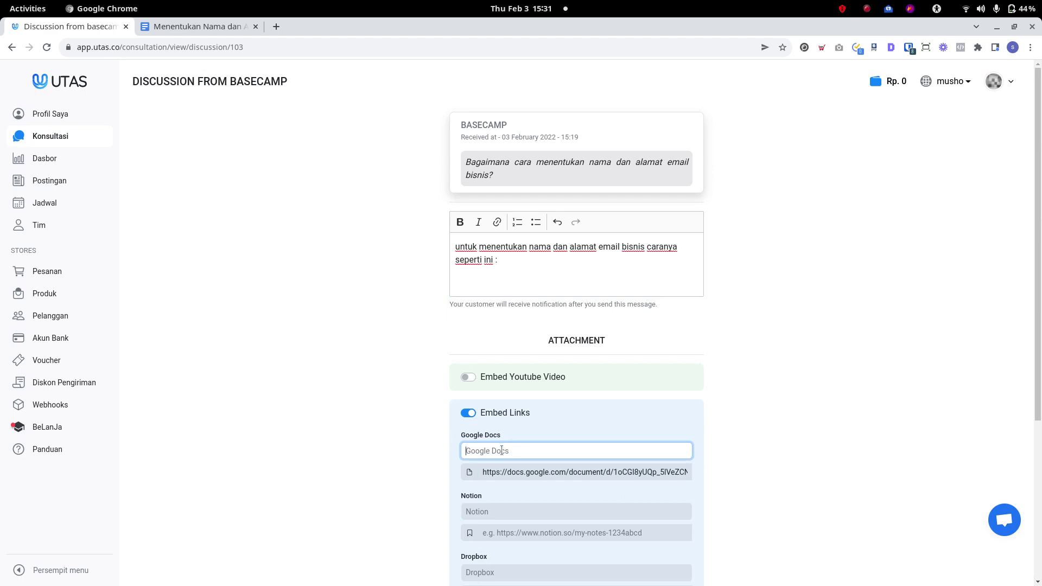
type("Baca")
type("i Sini")
key("BackSpace")
key("BackSpace")
key("BackSpace")
key("BackSpace")
type("Fol")
key("BackSpace")
key("BackSpace")
key("BackSpace")
type("Google Docs")
left_click(805, 409)
Send the reply with its attached Google Docs link and close the confirmation message.
scroll(597, 404, "down", 5)
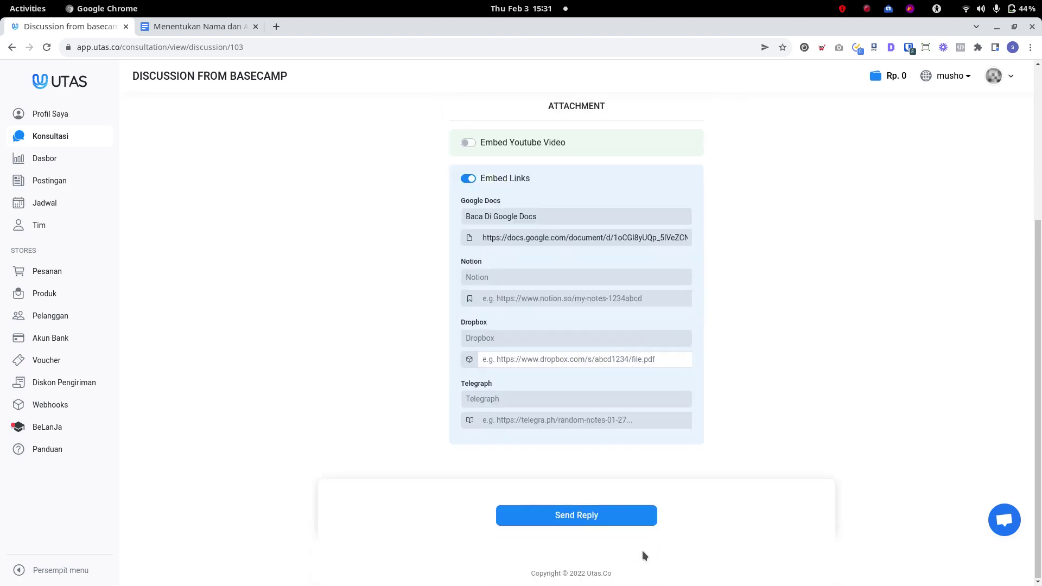
left_click(576, 515)
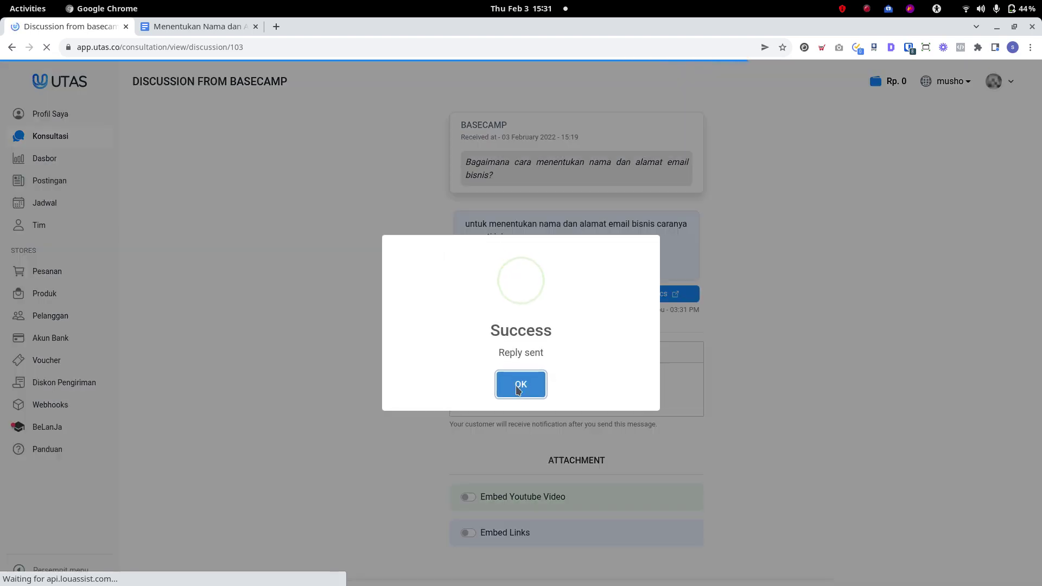
left_click(520, 386)
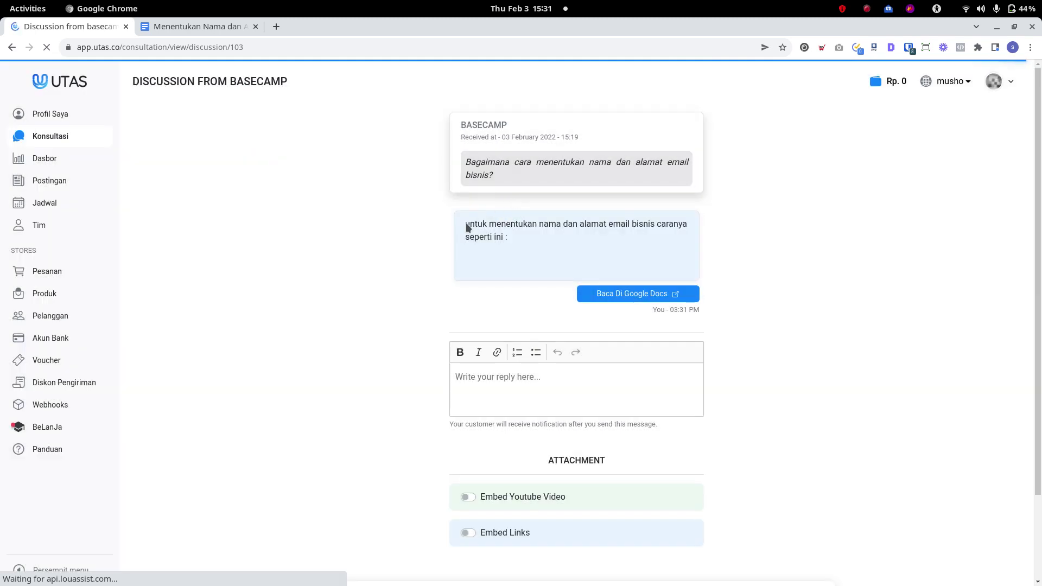
Look over the sent reply in the discussion, dismiss the desktop notification and try out the empty reply field.
triple_click(519, 240)
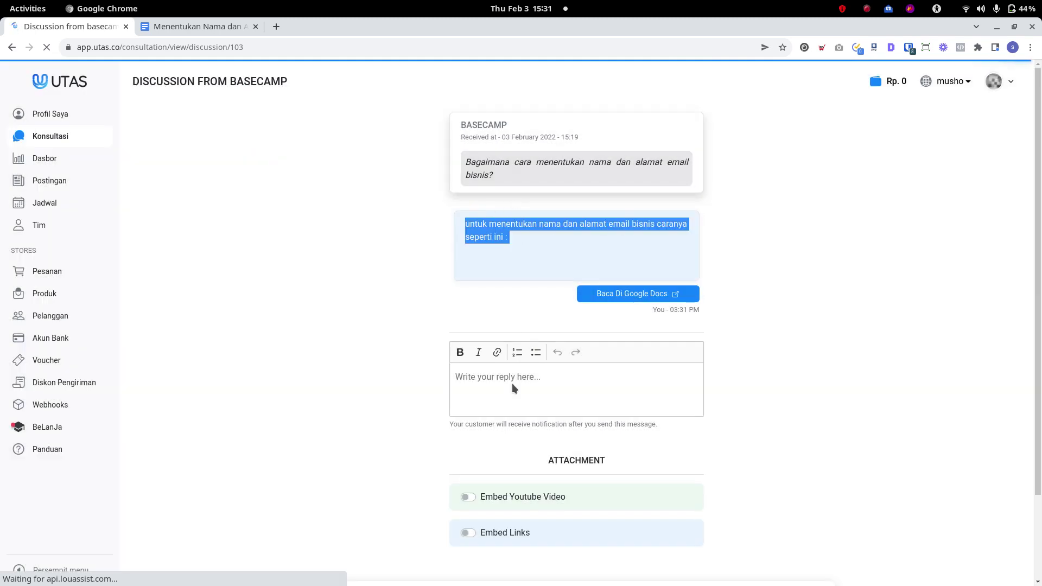
mouse_move(644, 33)
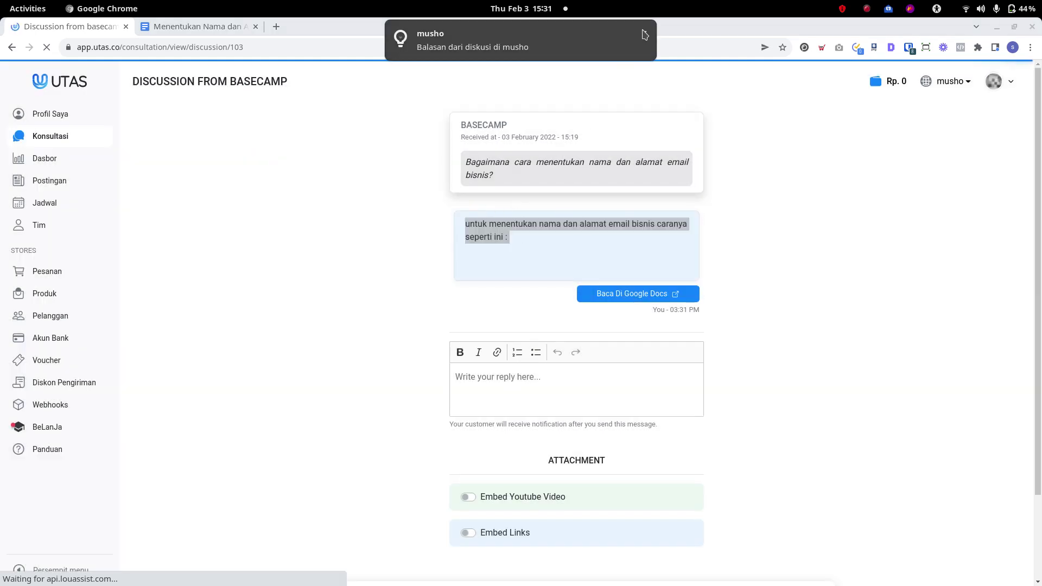
left_click(644, 34)
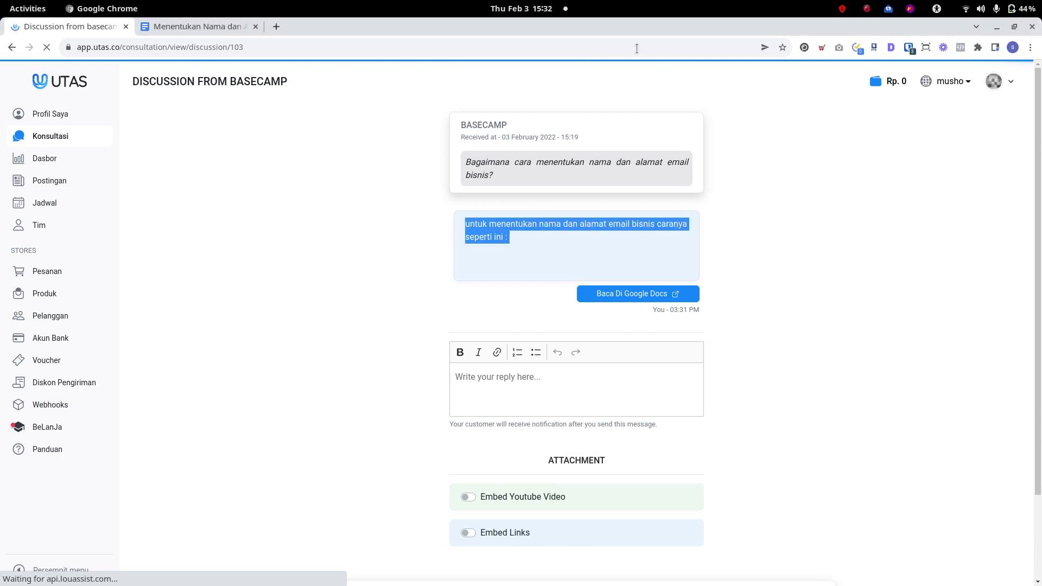
left_click(608, 307)
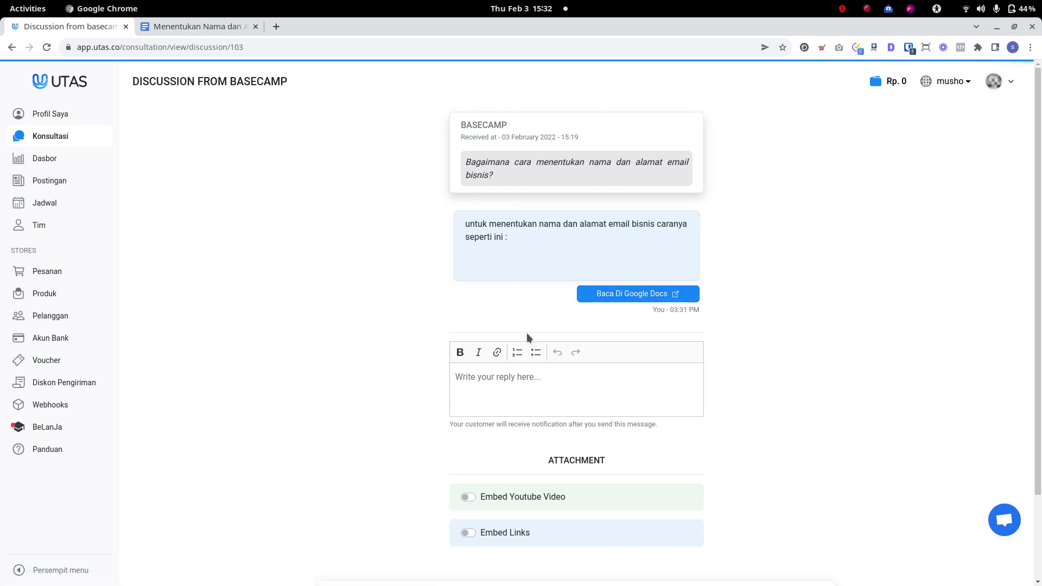
left_click(557, 388)
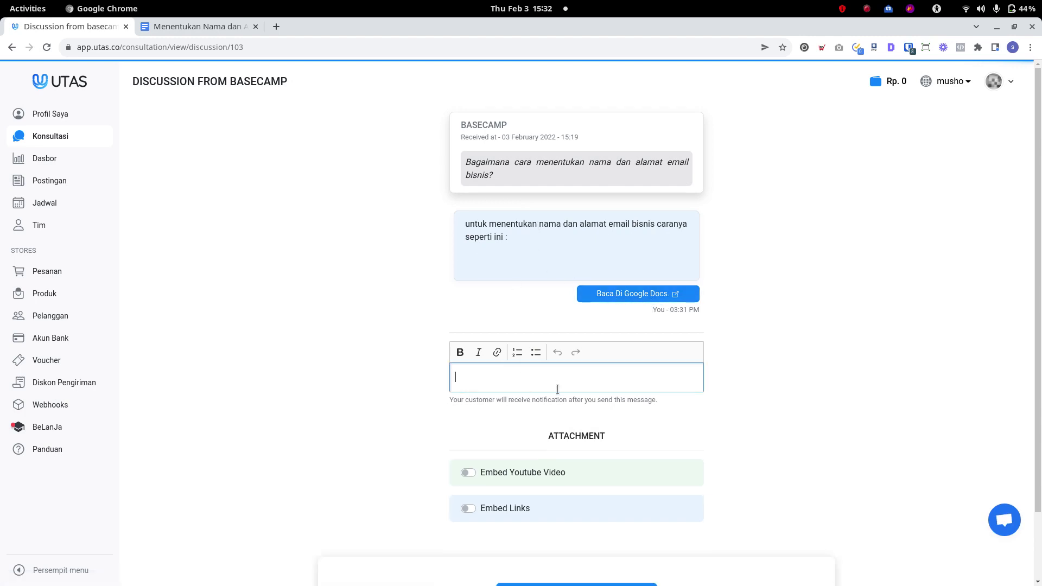
Tile the discussion window beside the customer's browser window and open the customer's consultation list there.
left_click(291, 429)
key("super+Left")
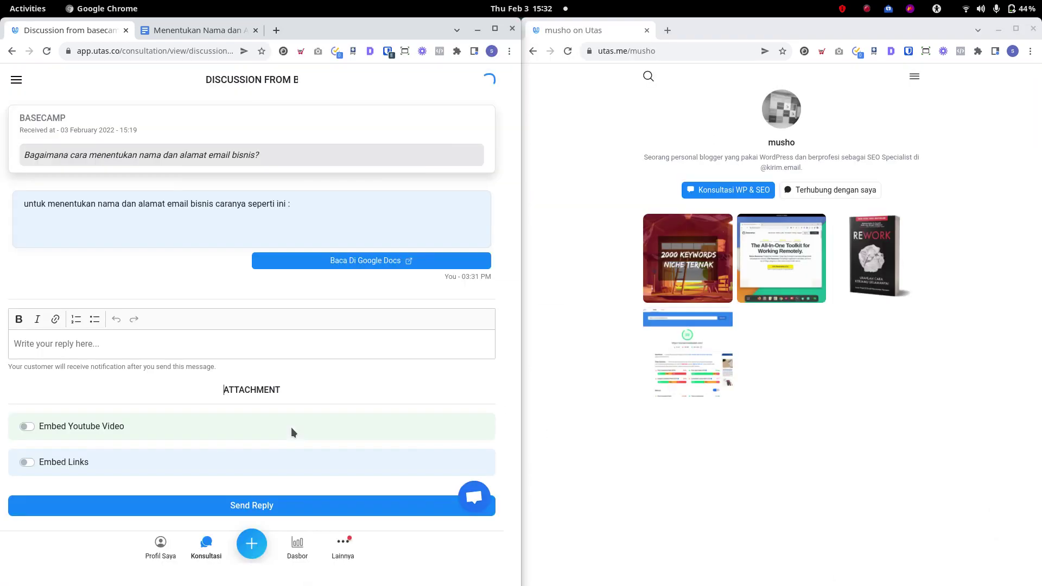
left_click(913, 81)
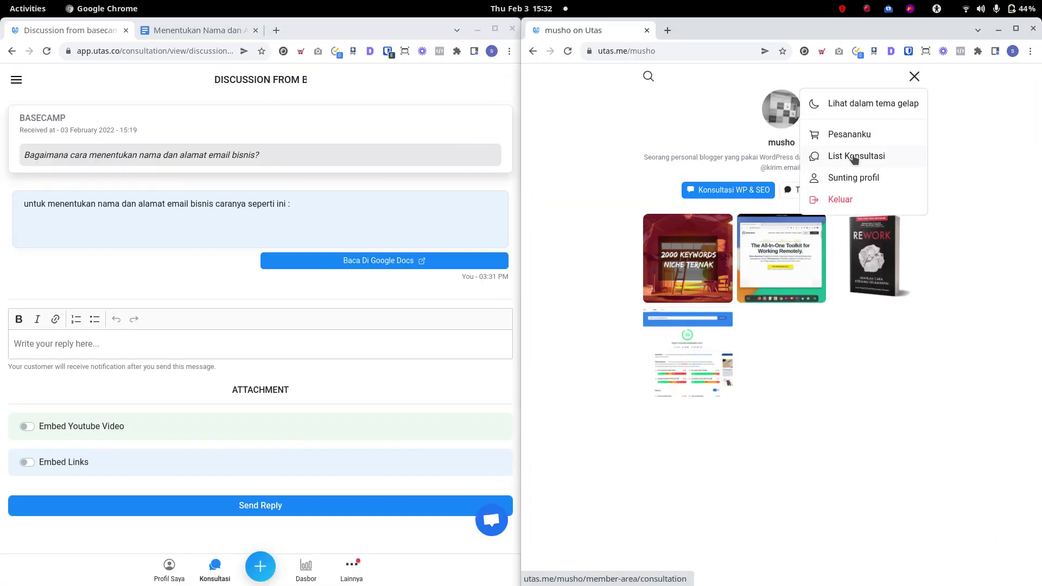
left_click(701, 146)
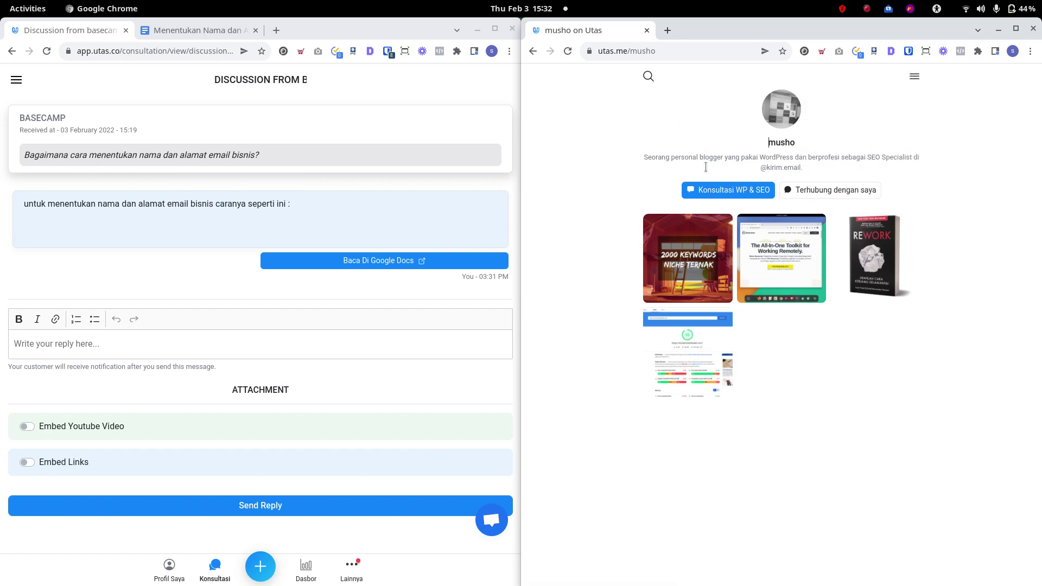
left_click(915, 80)
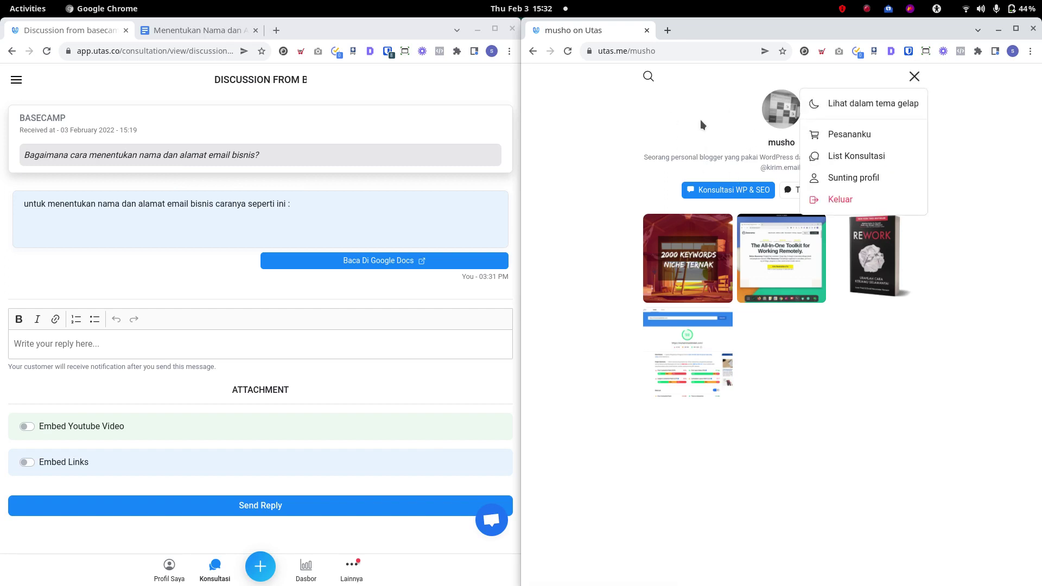
left_click(856, 157)
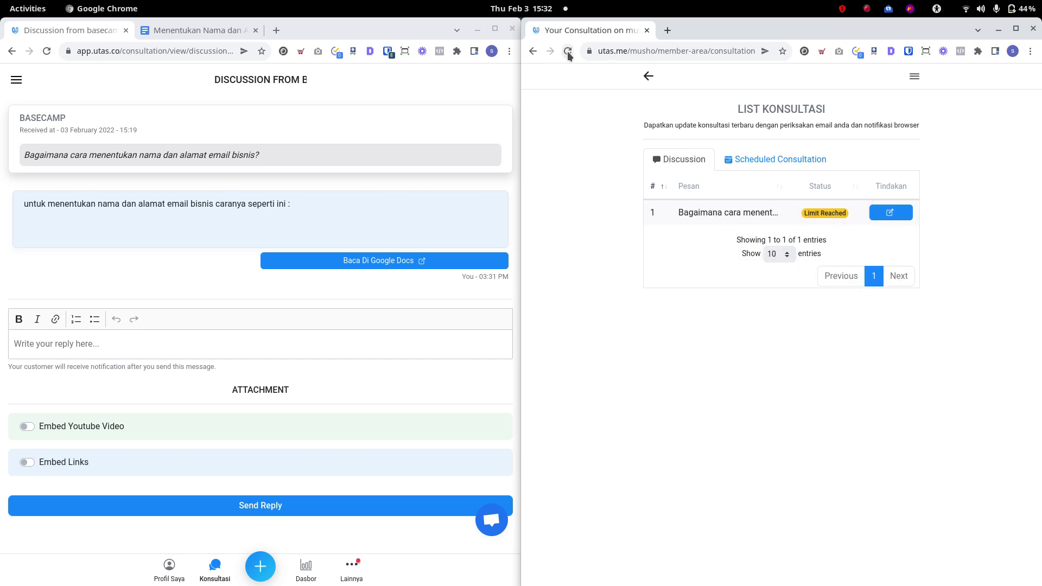
Refresh the customer's consultation list, open the business email discussion and read the received reply.
left_click(567, 52)
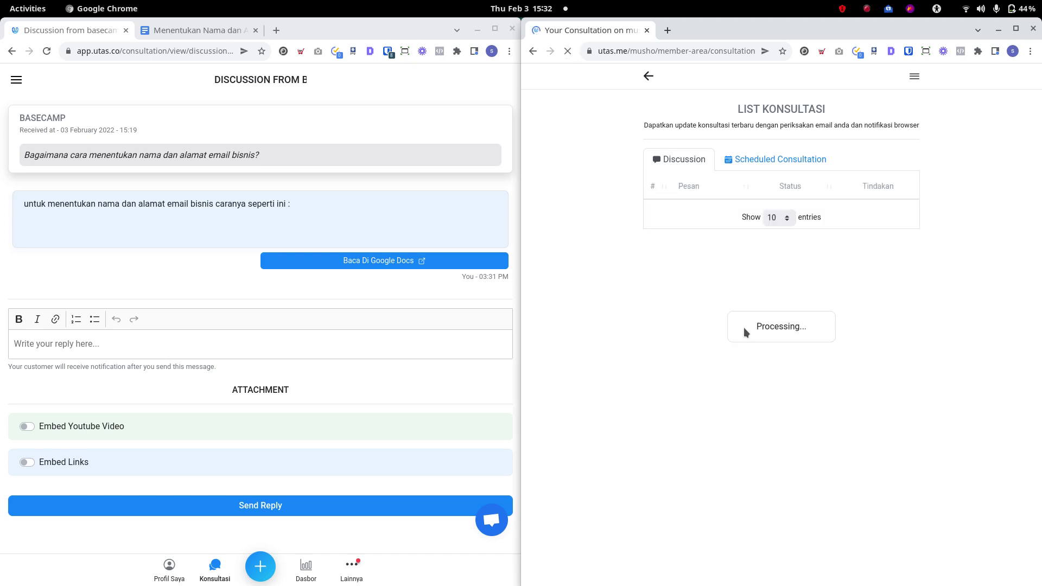
left_click(890, 214)
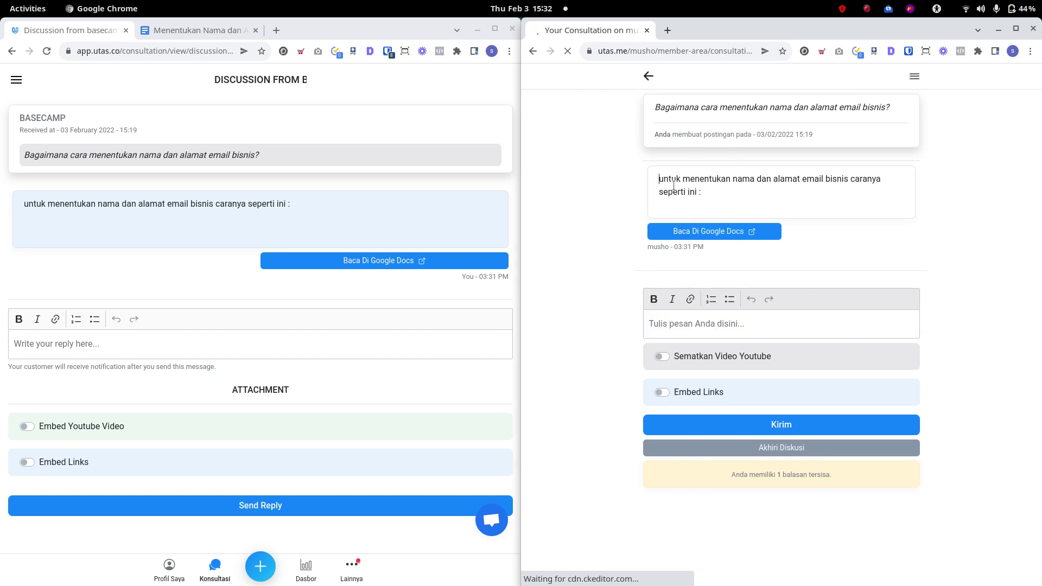
left_click_drag(658, 178, 728, 200)
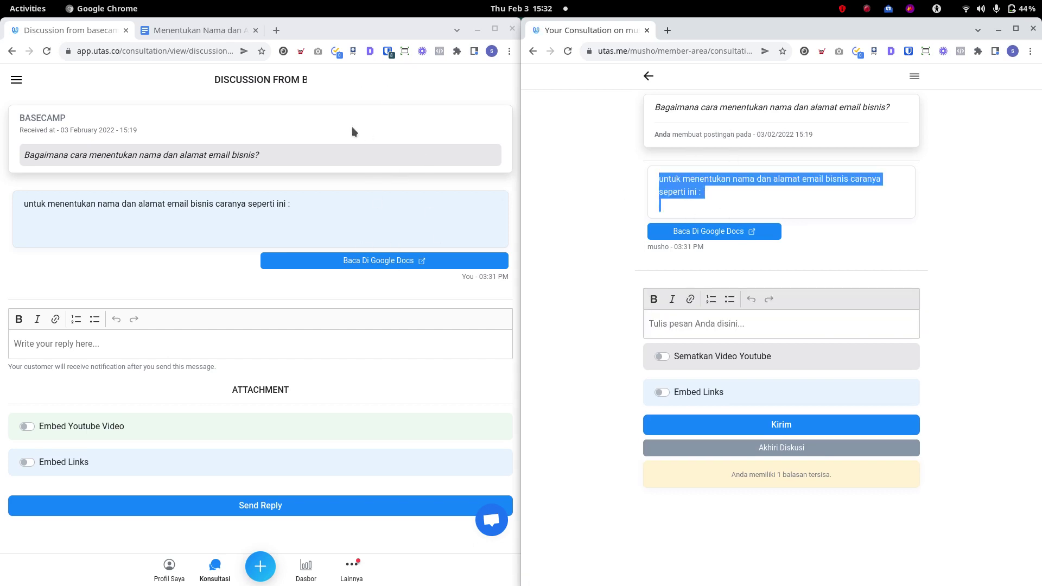
left_click(714, 192)
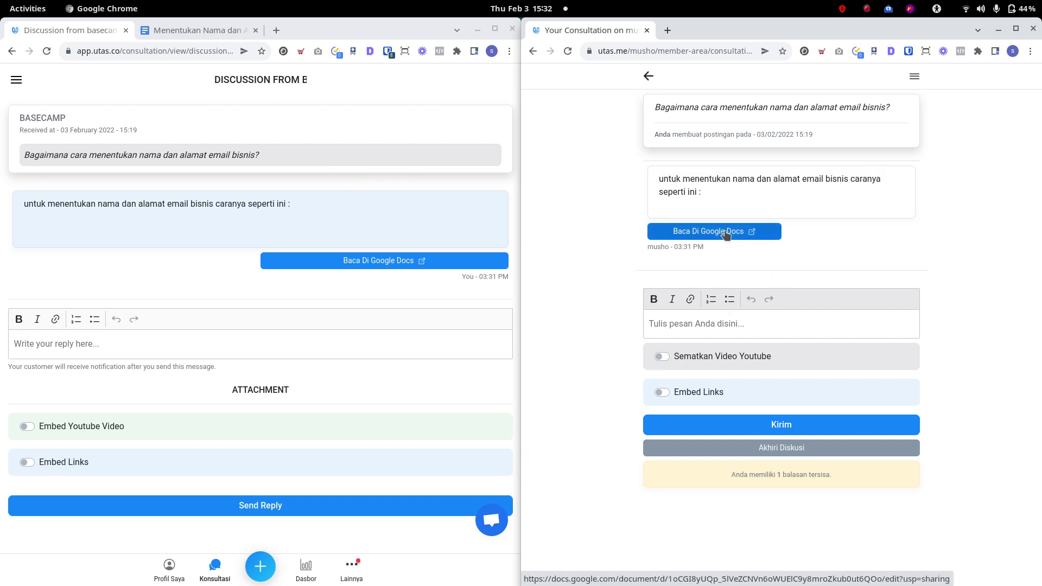
triple_click(716, 197)
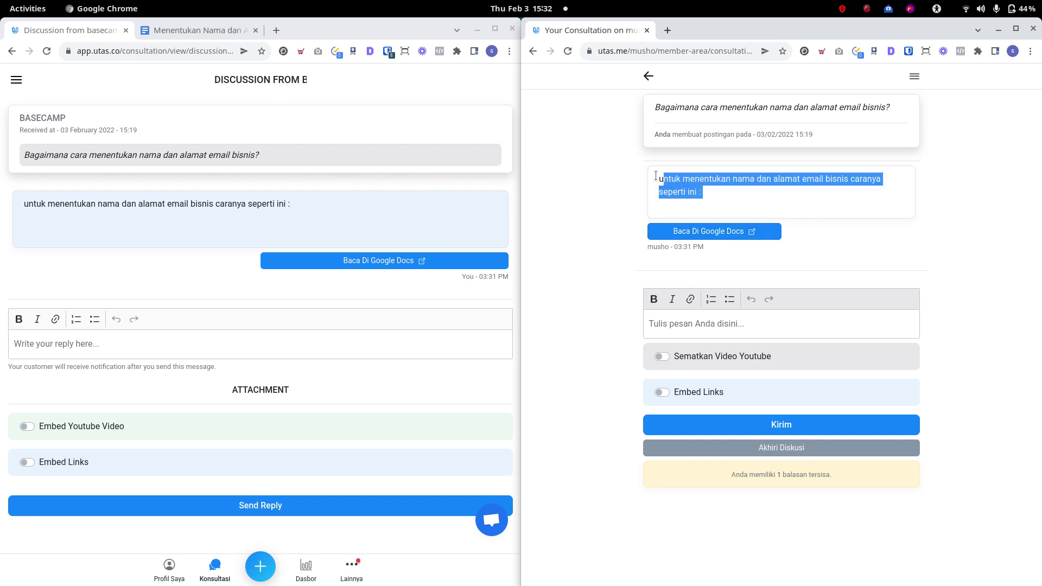
left_click(826, 249)
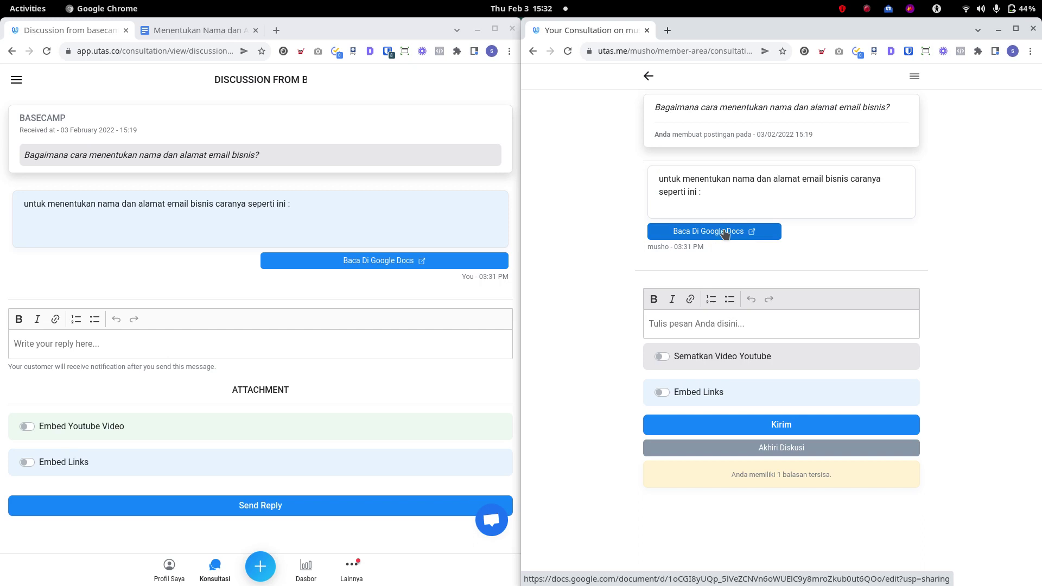
Open the "Baca Di Google Docs" link as the customer, look through the document and return to the discussion's message field.
left_click(710, 234)
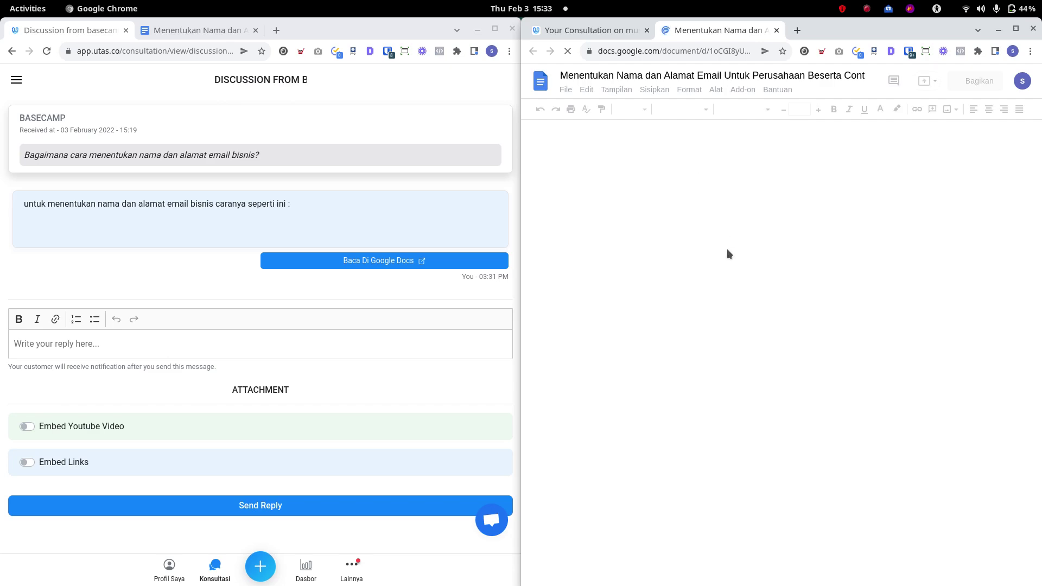
scroll(805, 236, "down", 15)
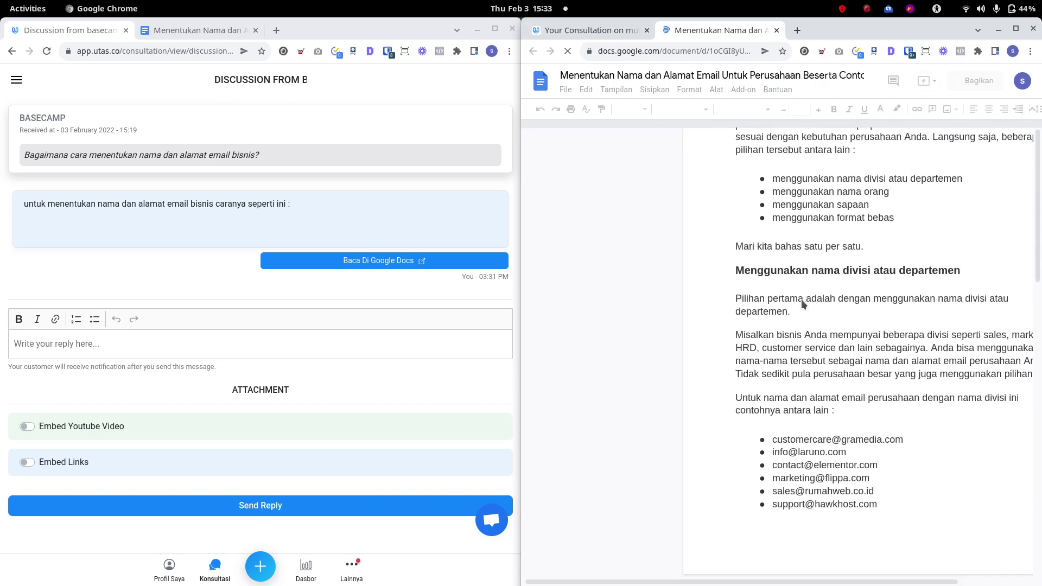
left_click(622, 33)
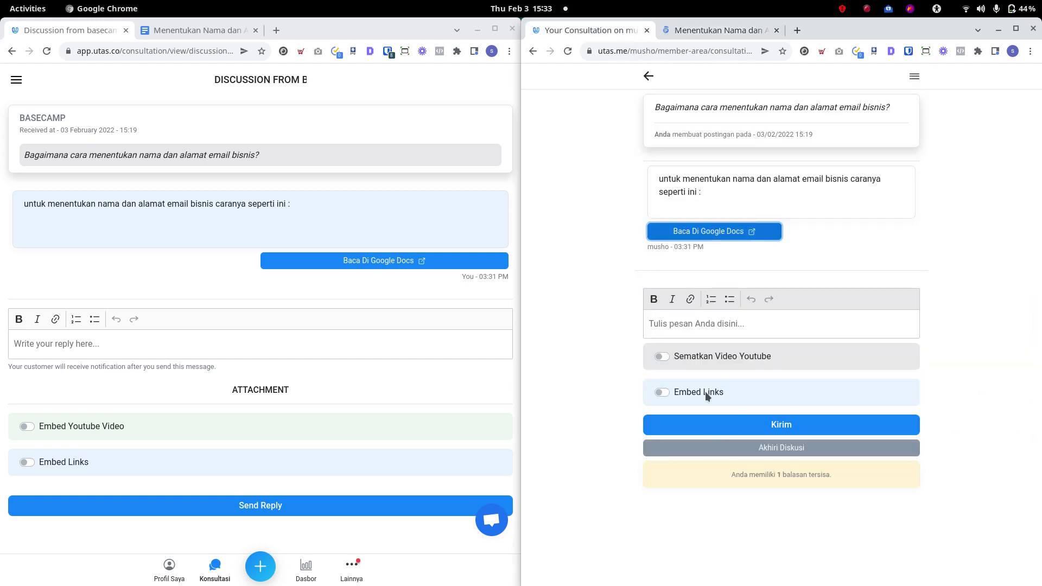
left_click(722, 324)
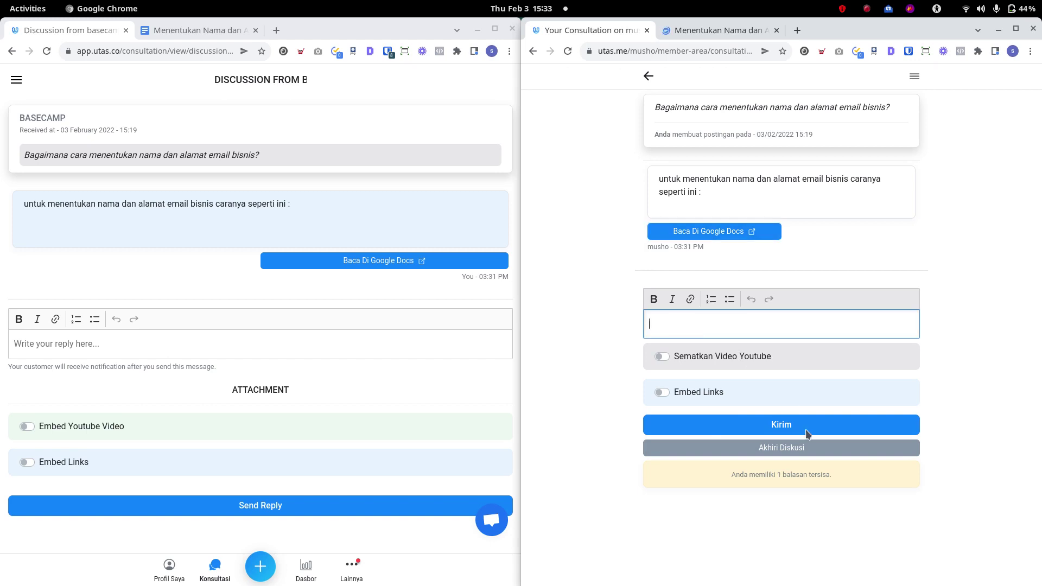